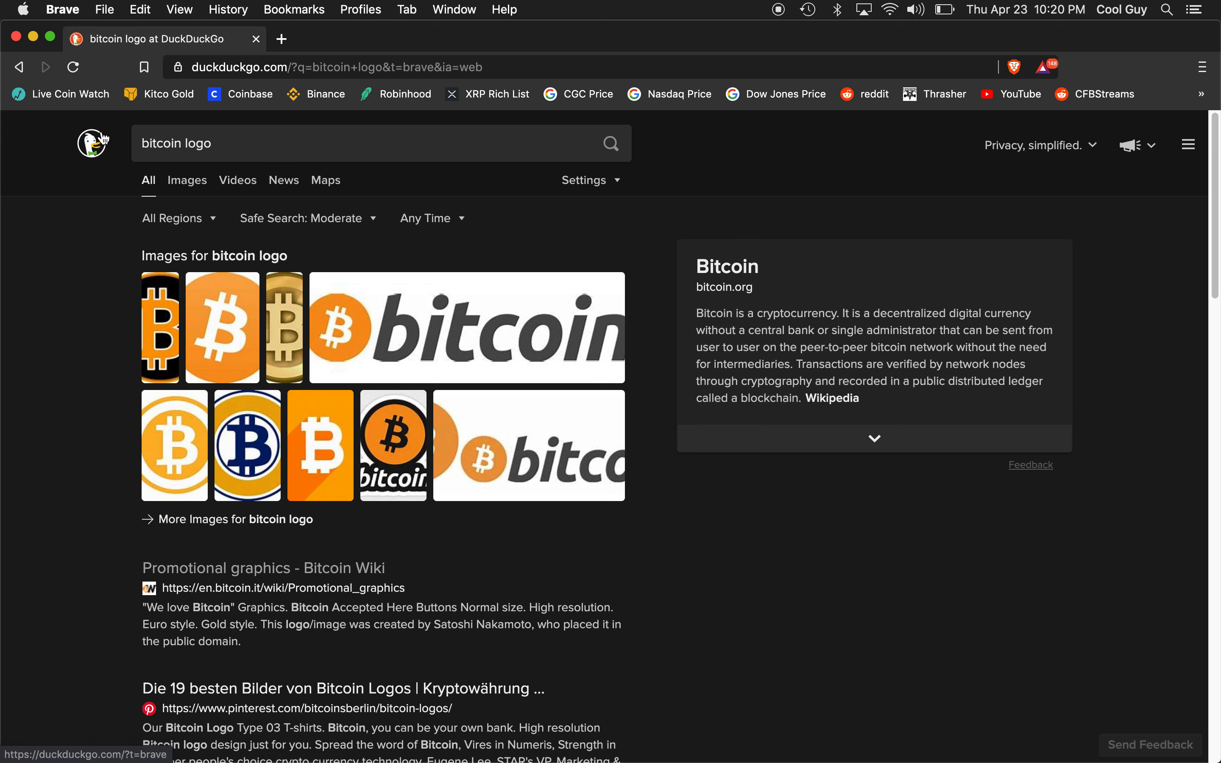
- Open the Bitcoin Wiki's Promotional graphics page and follow the link to the SVG and higher resolutions of the standalone logo
{"action": "left_click", "coordinate": [279, 574]}
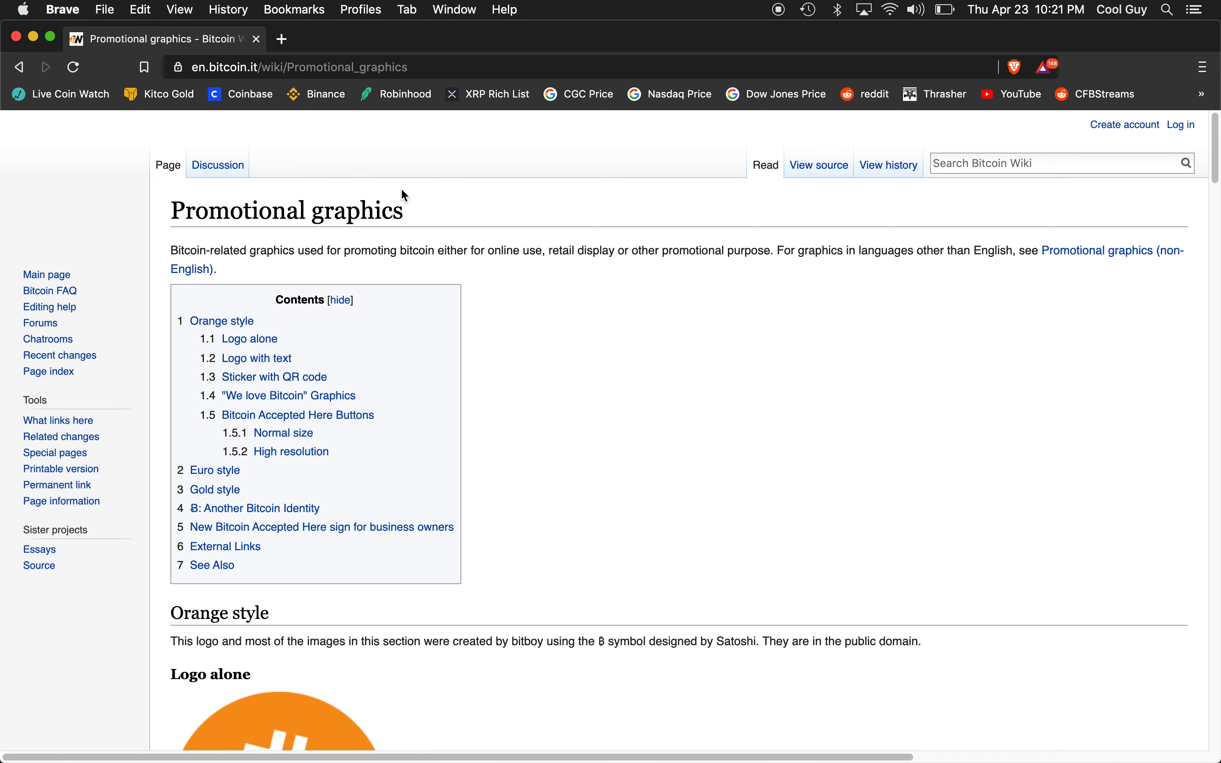
{"action": "scroll", "coordinate": [354, 242], "scroll_direction": "down", "scroll_amount": 5}
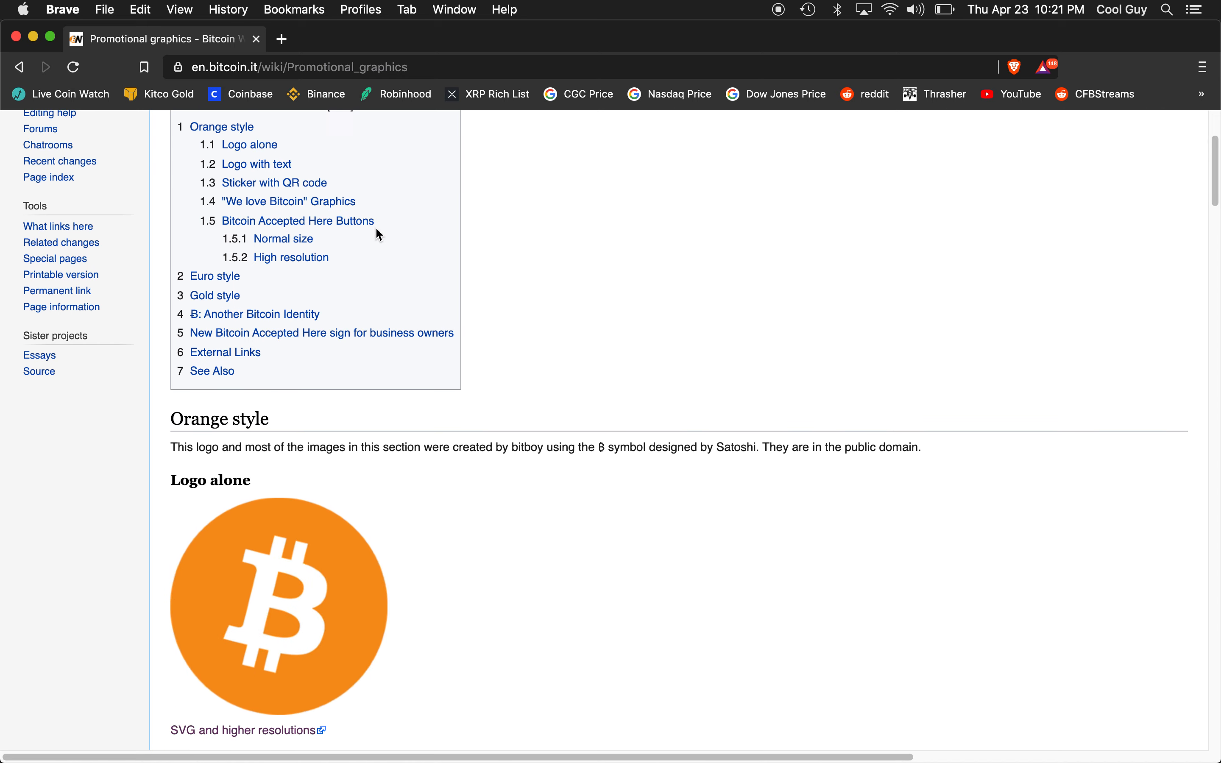
{"action": "scroll", "coordinate": [379, 234], "scroll_direction": "down", "scroll_amount": 1}
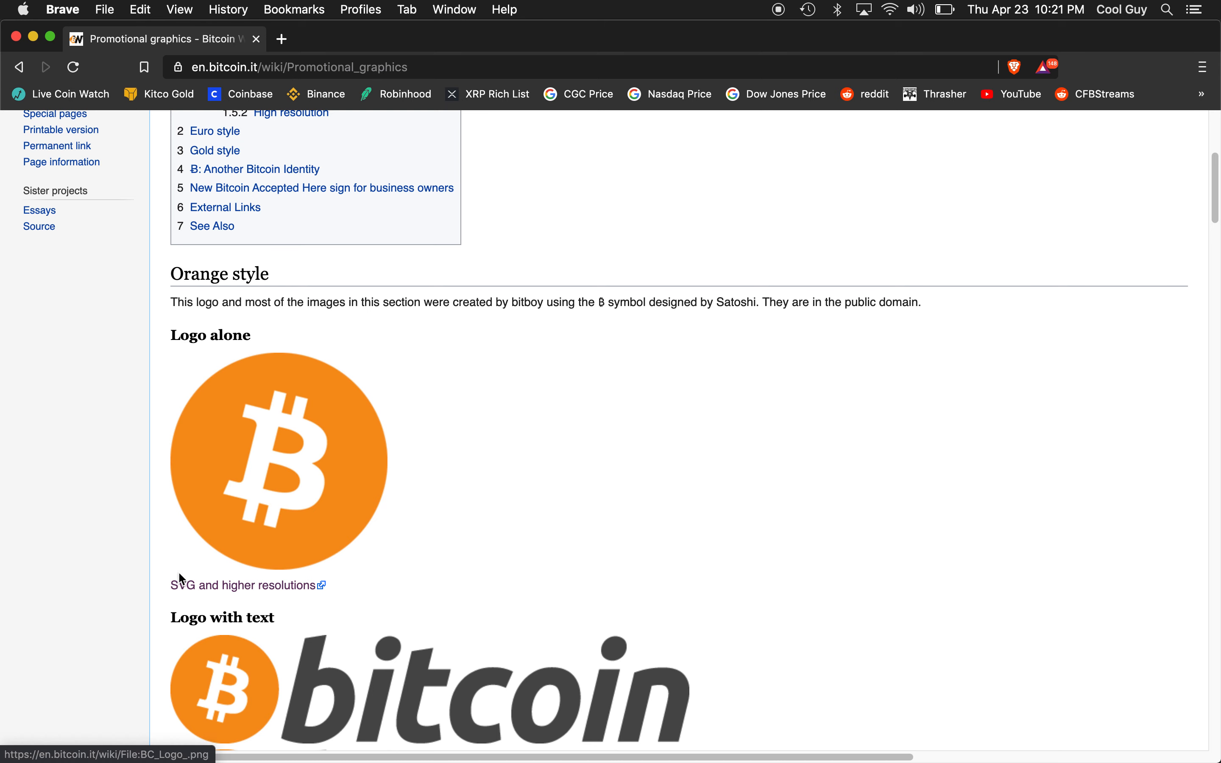
{"action": "left_click", "coordinate": [192, 587]}
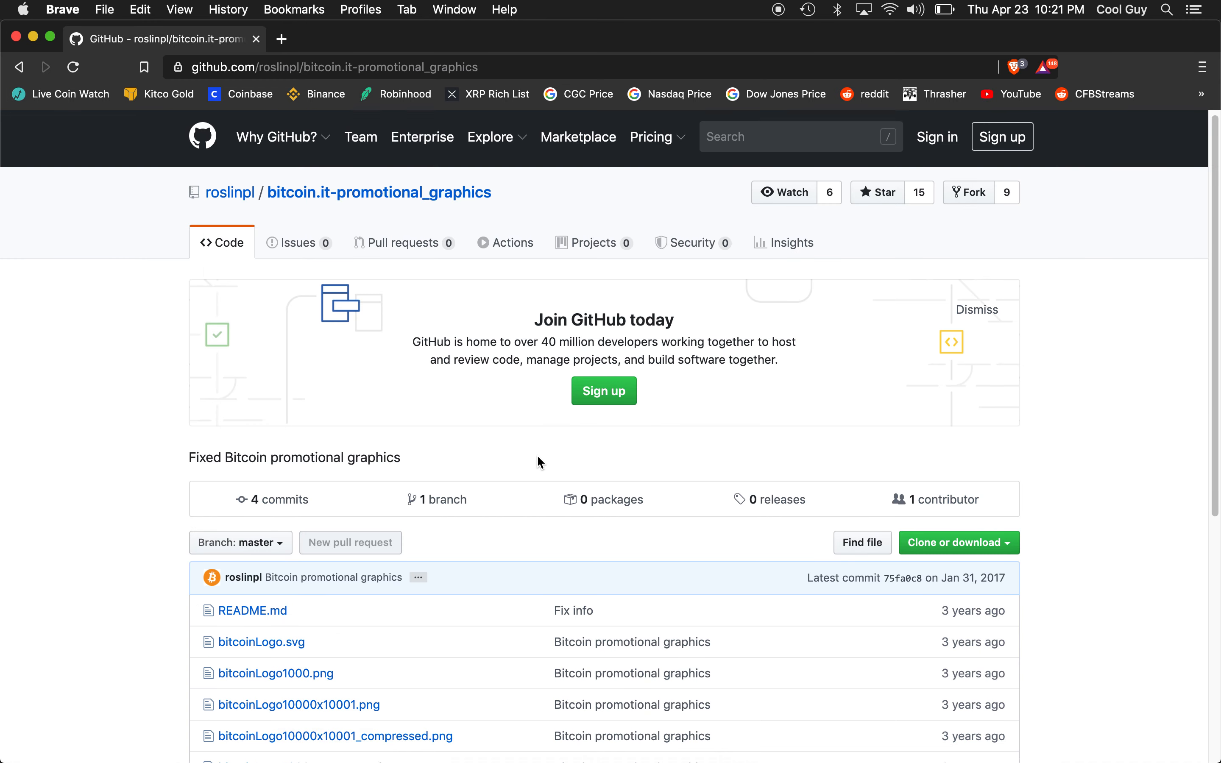
- Download the bitcoin.it-promotional_graphics repository as a ZIP archive and save it
{"action": "scroll", "coordinate": [536, 455], "scroll_direction": "down", "scroll_amount": 3}
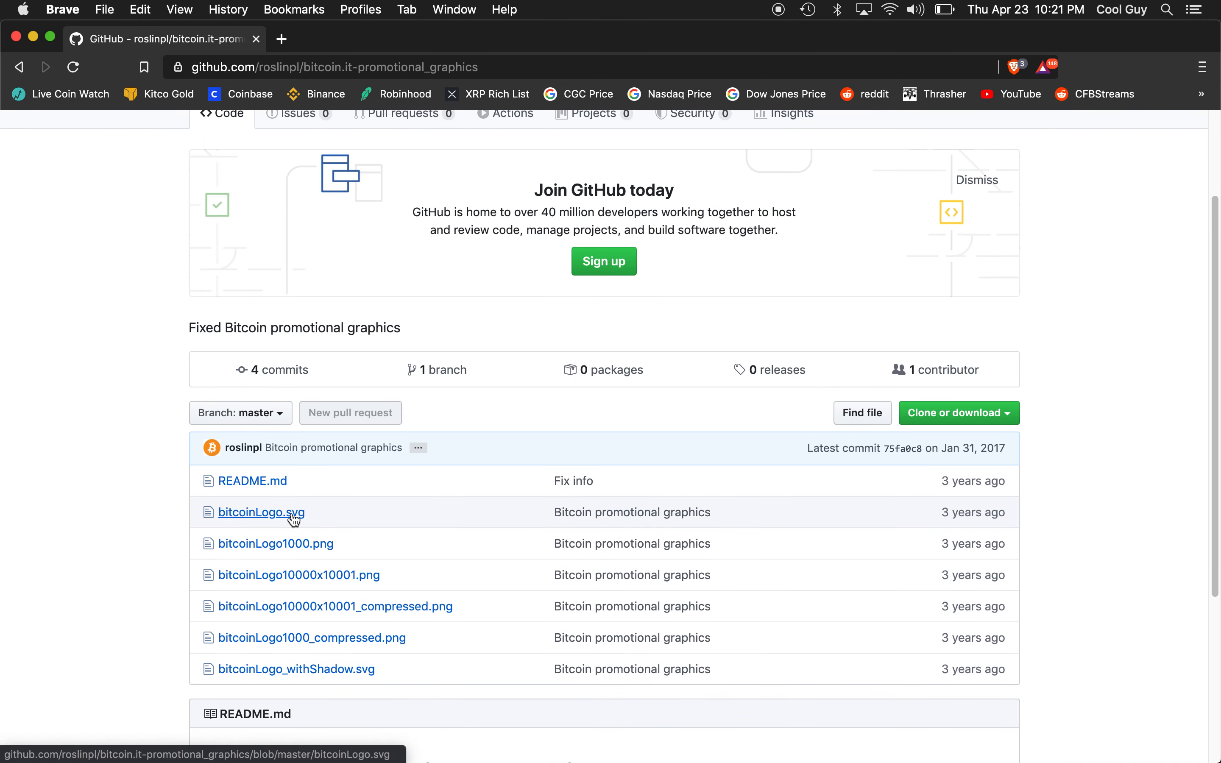
{"action": "scroll", "coordinate": [959, 417], "scroll_direction": "up", "scroll_amount": 1}
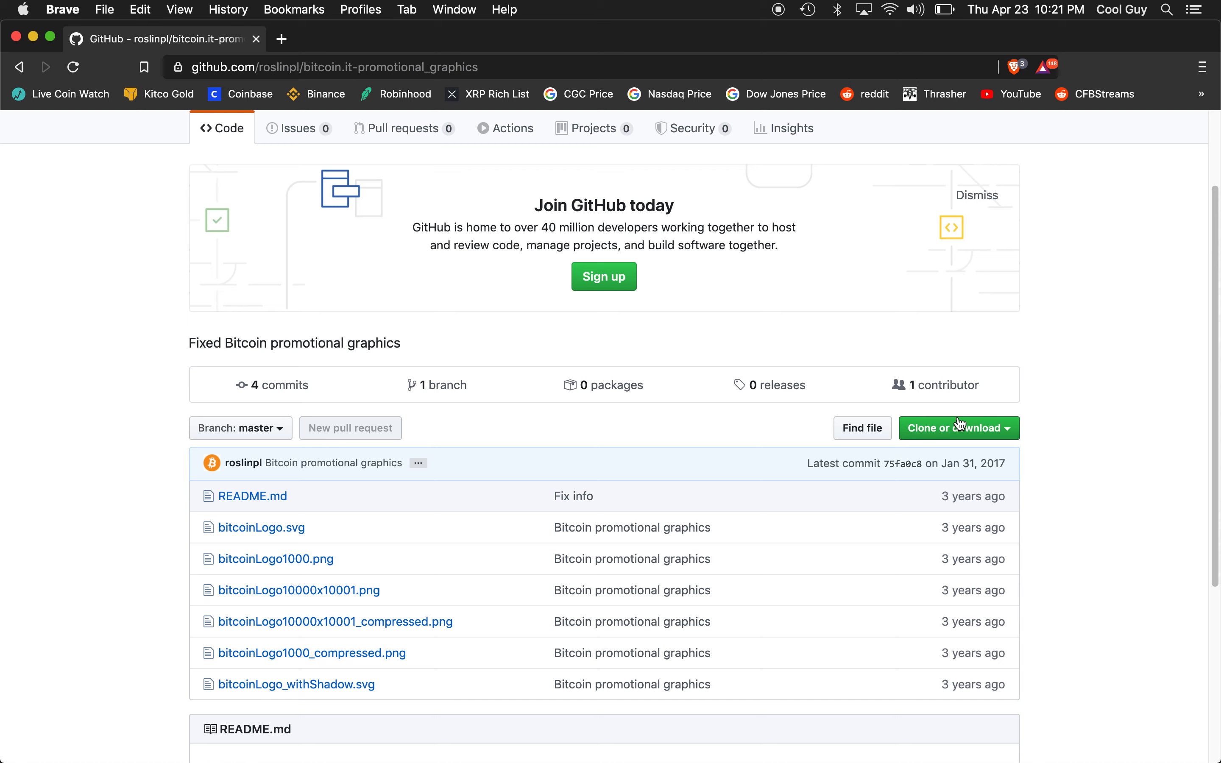
{"action": "left_click", "coordinate": [963, 428]}
{"action": "left_click", "coordinate": [929, 568]}
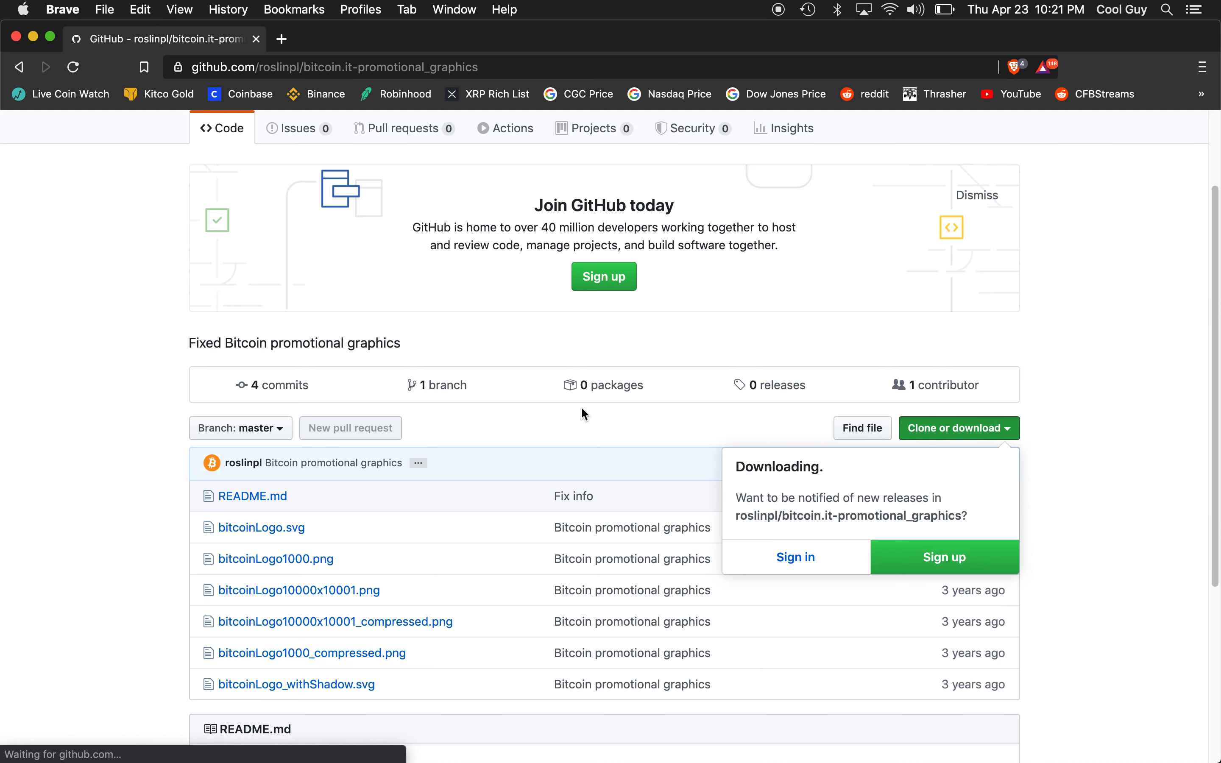
{"action": "left_click", "coordinate": [919, 490]}
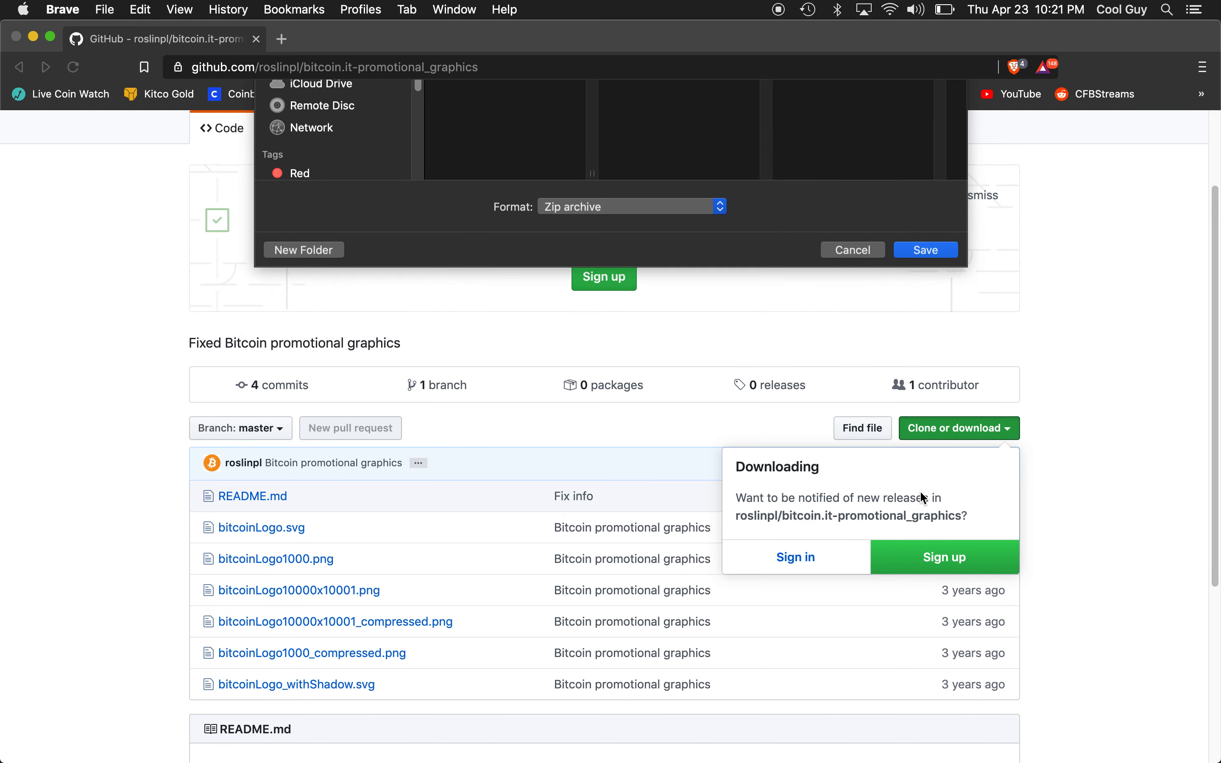
- Switch to Finder, go to the Downloads folder in a new window and open the extracted bitcoin.it-promotional_graphics-master folder
{"action": "key", "text": "super+Tab"}
{"action": "key", "text": "super+Tab"}
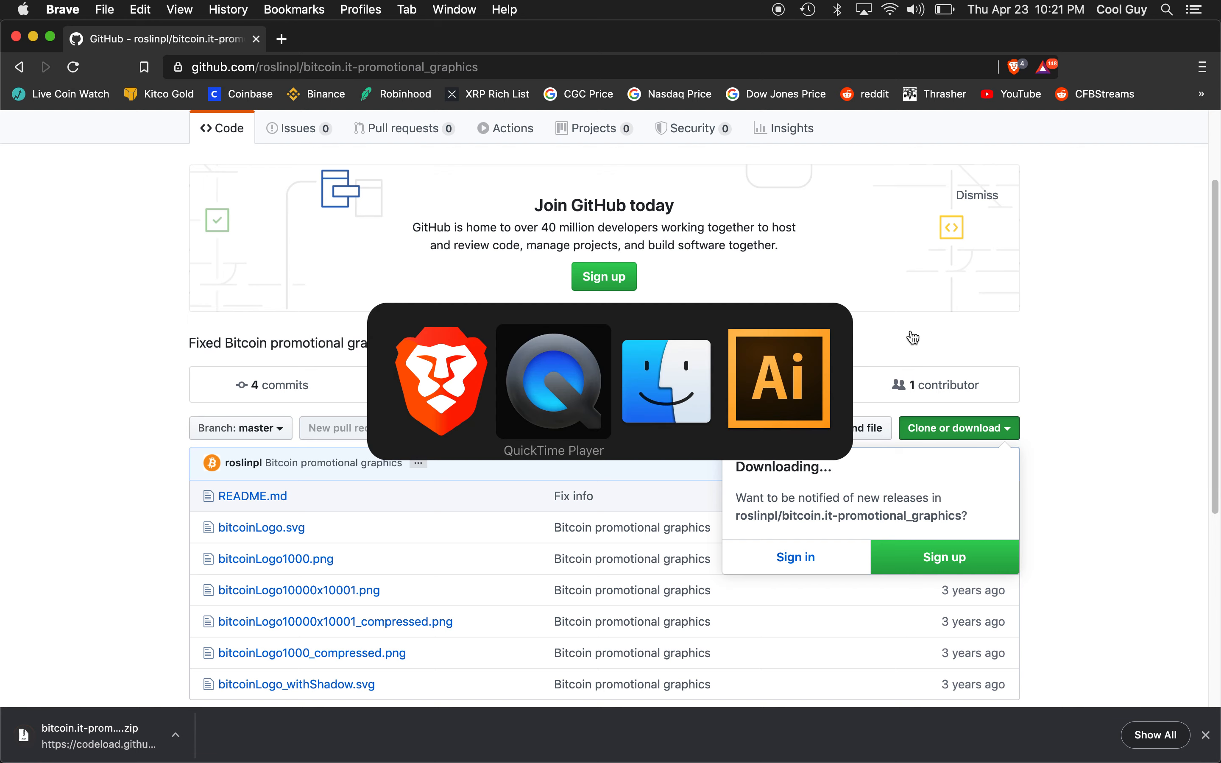
{"action": "key", "text": "super+n"}
{"action": "left_click", "coordinate": [581, 381]}
{"action": "left_click", "coordinate": [705, 334]}
{"action": "double_click", "coordinate": [705, 334]}
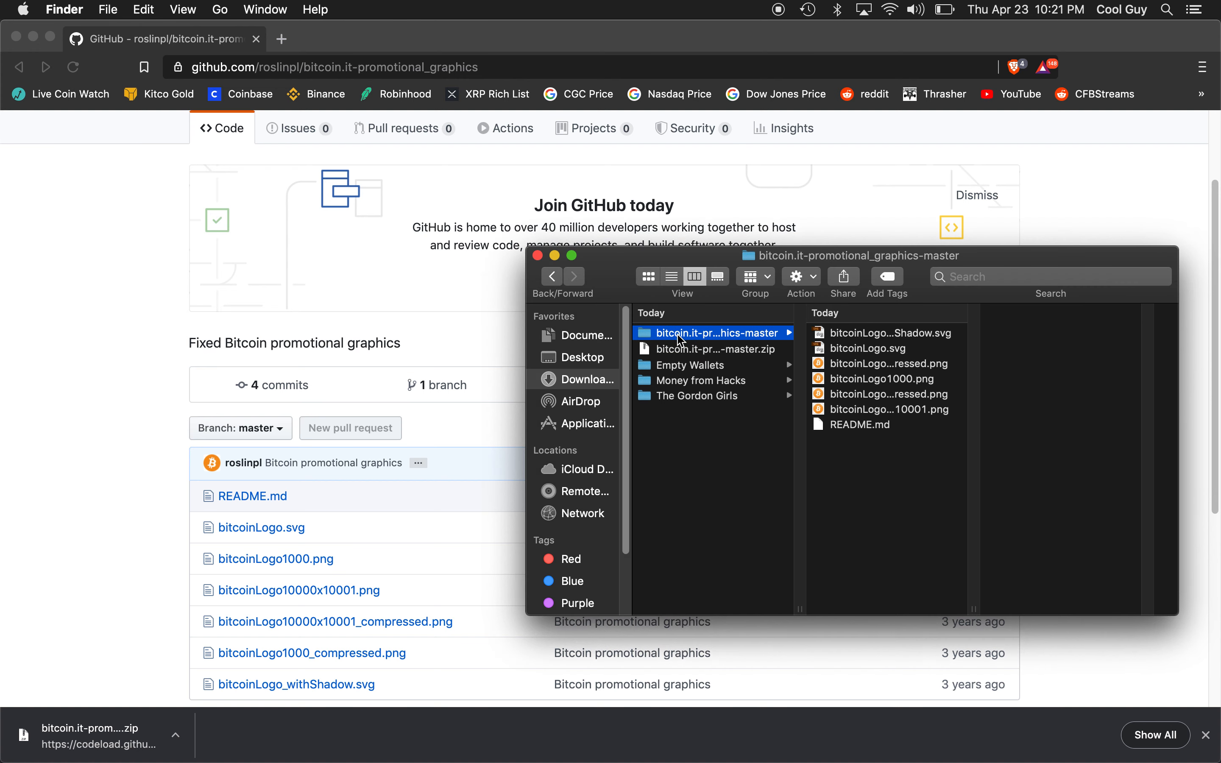
- Open bitcoinLogo.svg from the extracted folder with Adobe Illustrator CS6
{"action": "left_click", "coordinate": [863, 335]}
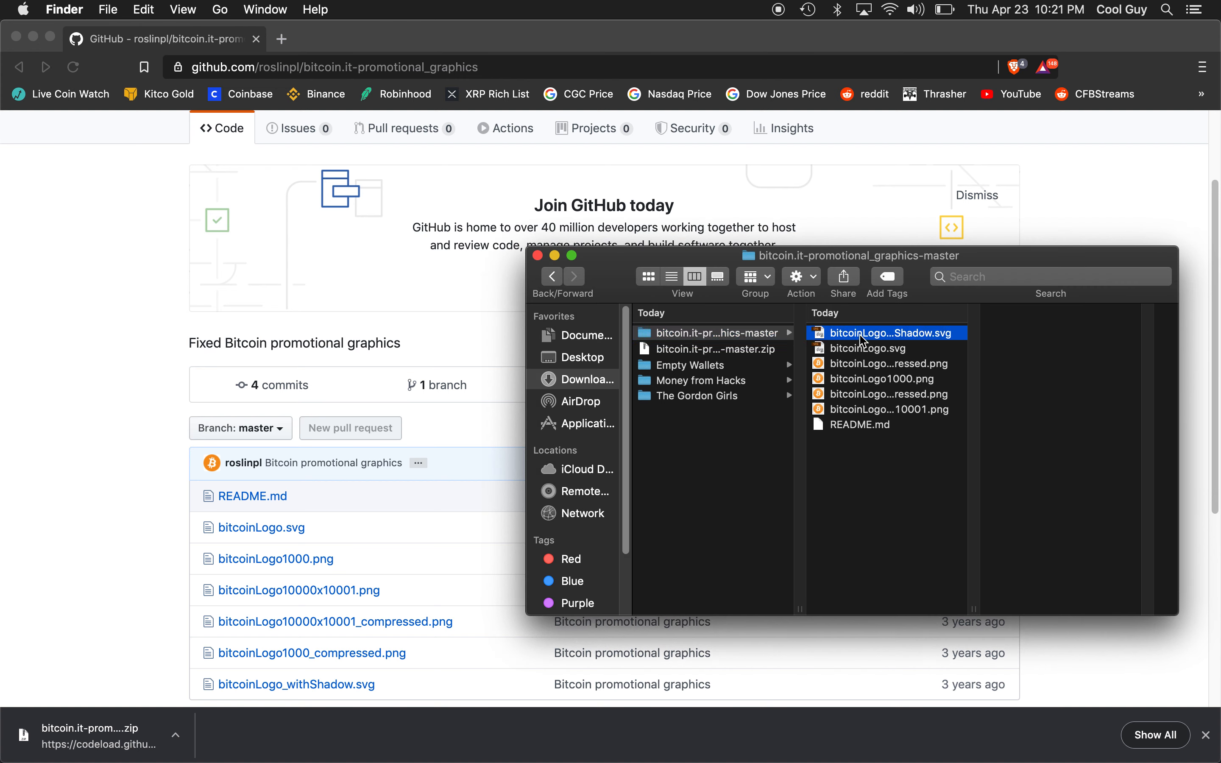
{"action": "left_click", "coordinate": [848, 348]}
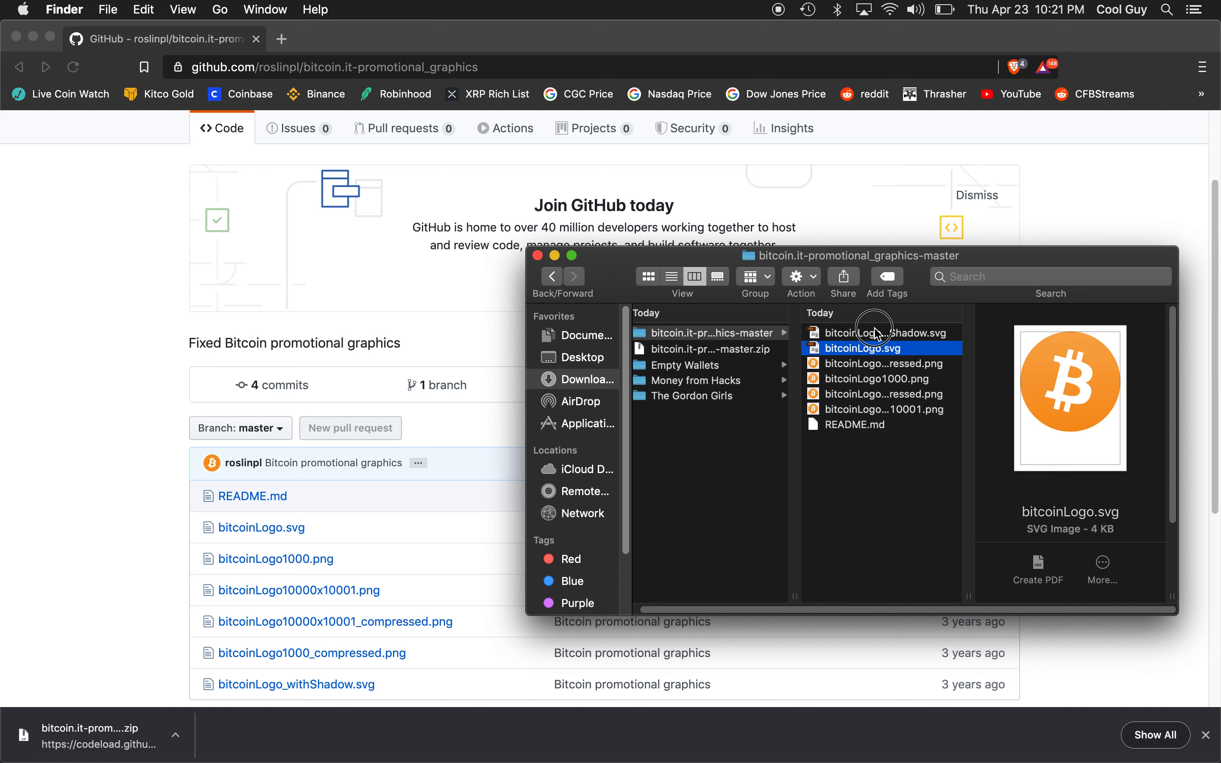
{"action": "left_click", "coordinate": [876, 334]}
{"action": "left_click", "coordinate": [862, 349]}
{"action": "right_click", "coordinate": [894, 352]}
{"action": "mouse_move", "coordinate": [906, 372]}
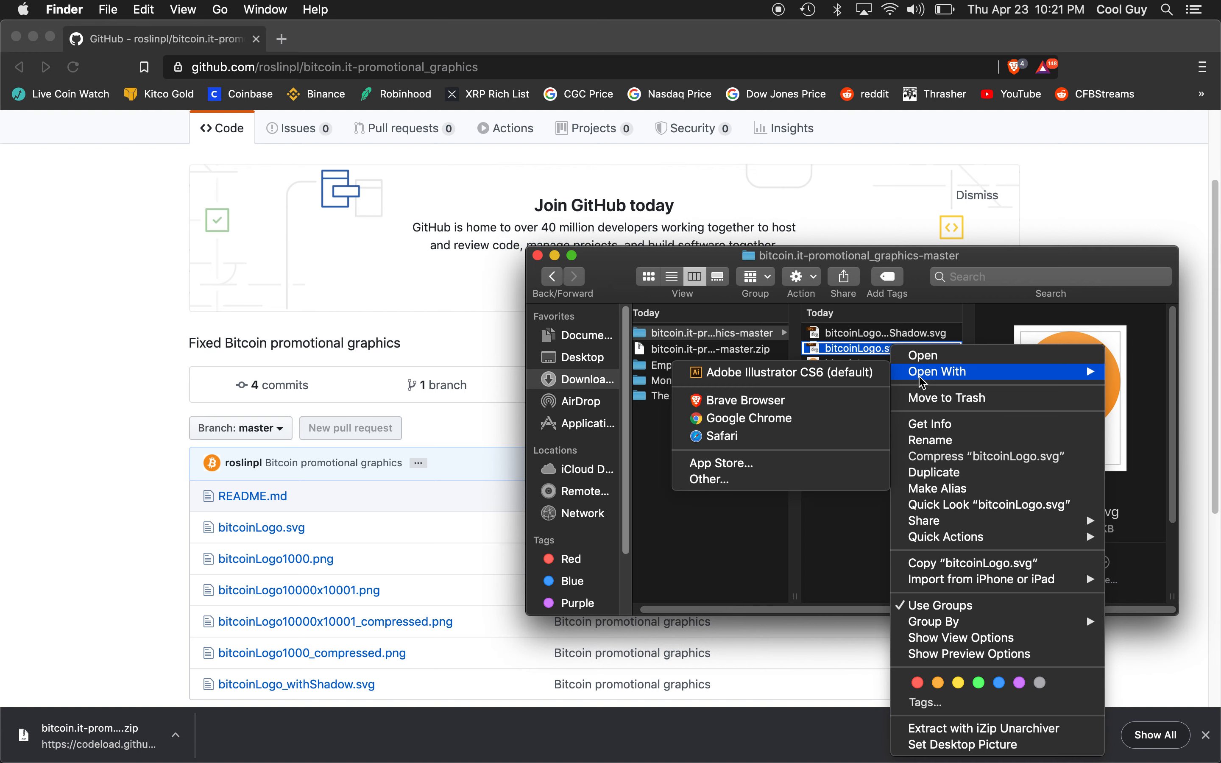
{"action": "left_click", "coordinate": [842, 382]}
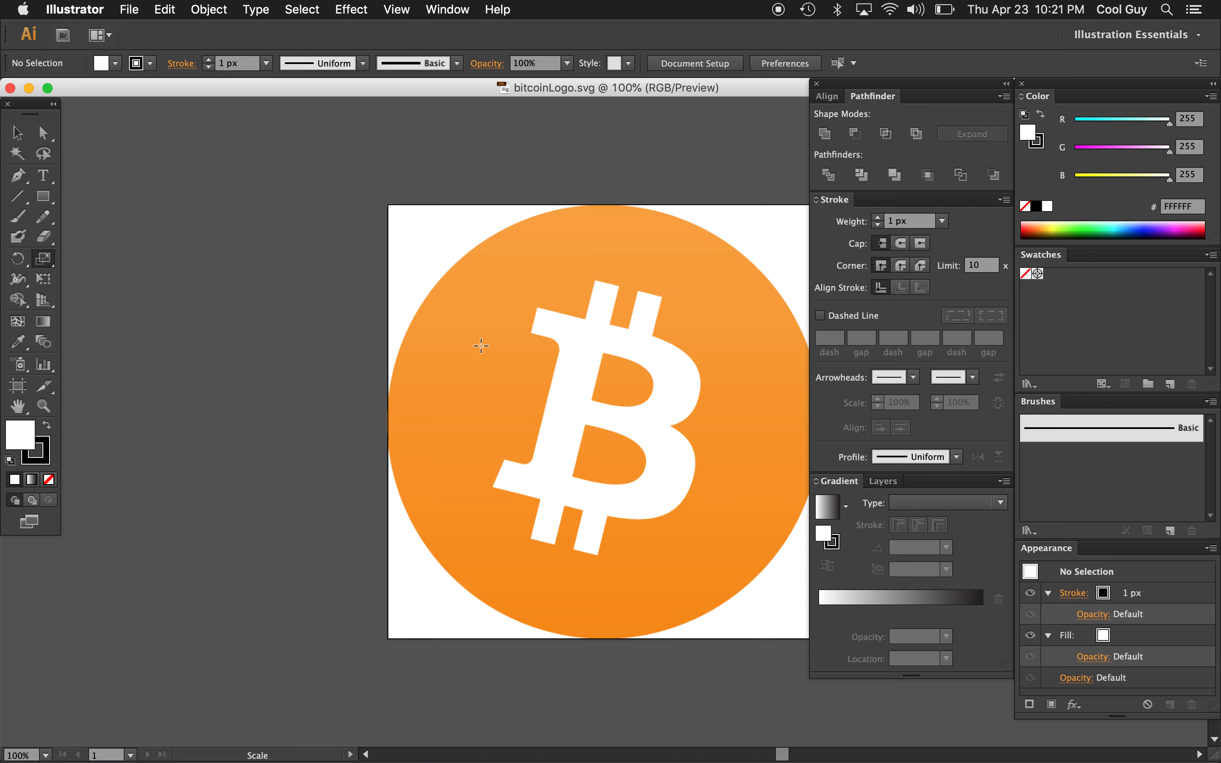
- Duplicate the grouped Bitcoin logo and place the copy beside the artboard, to the right of the original
{"action": "key", "text": "z"}
{"action": "left_click", "coordinate": [513, 387], "text": "alt"}
{"action": "key", "text": "v"}
{"action": "left_click", "coordinate": [542, 395]}
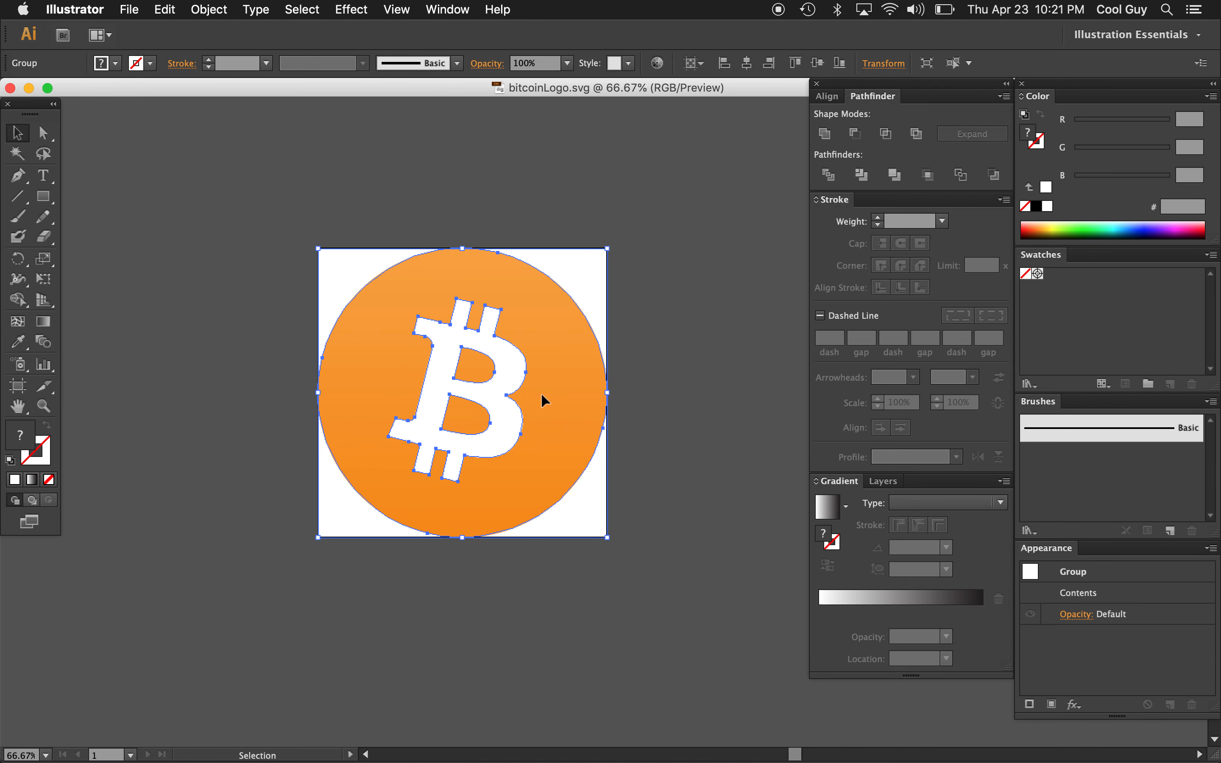
{"action": "scroll", "coordinate": [548, 379], "scroll_direction": "right", "scroll_amount": 5}
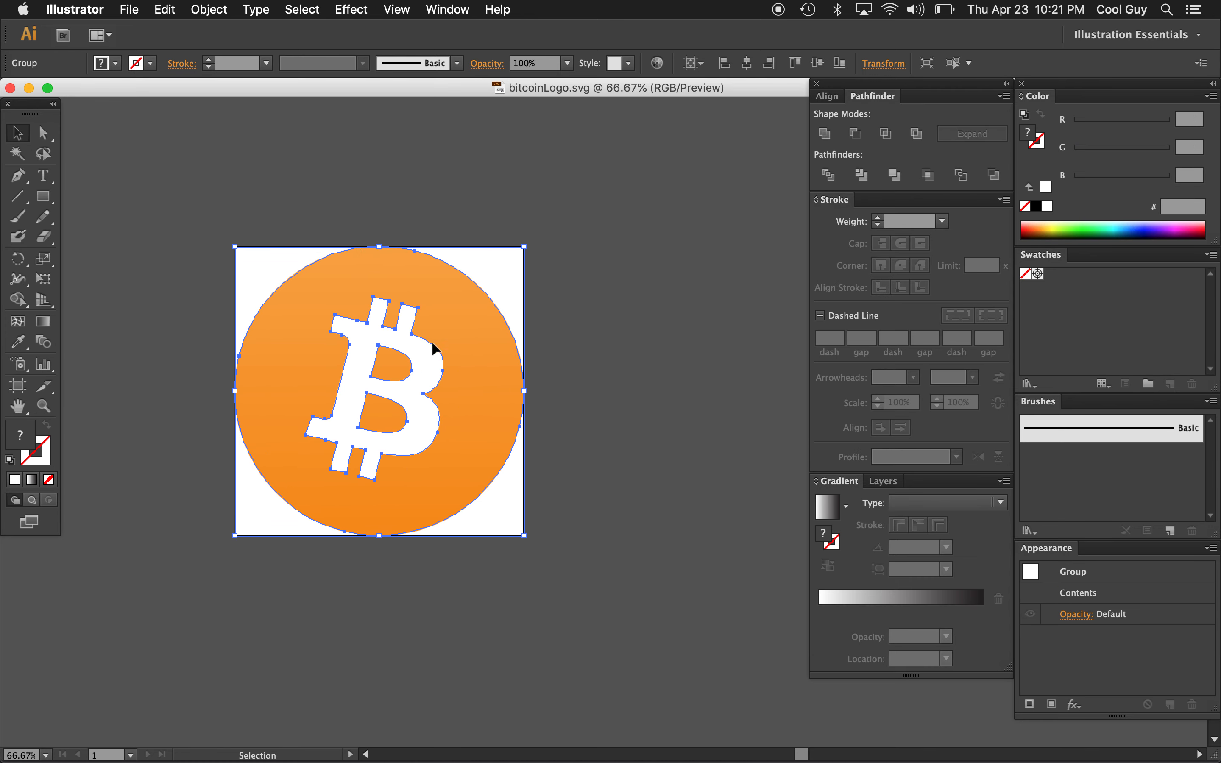
{"action": "left_click_drag", "start_coordinate": [487, 344], "coordinate": [797, 345]}
{"action": "scroll", "coordinate": [681, 383], "scroll_direction": "right", "scroll_amount": 8}
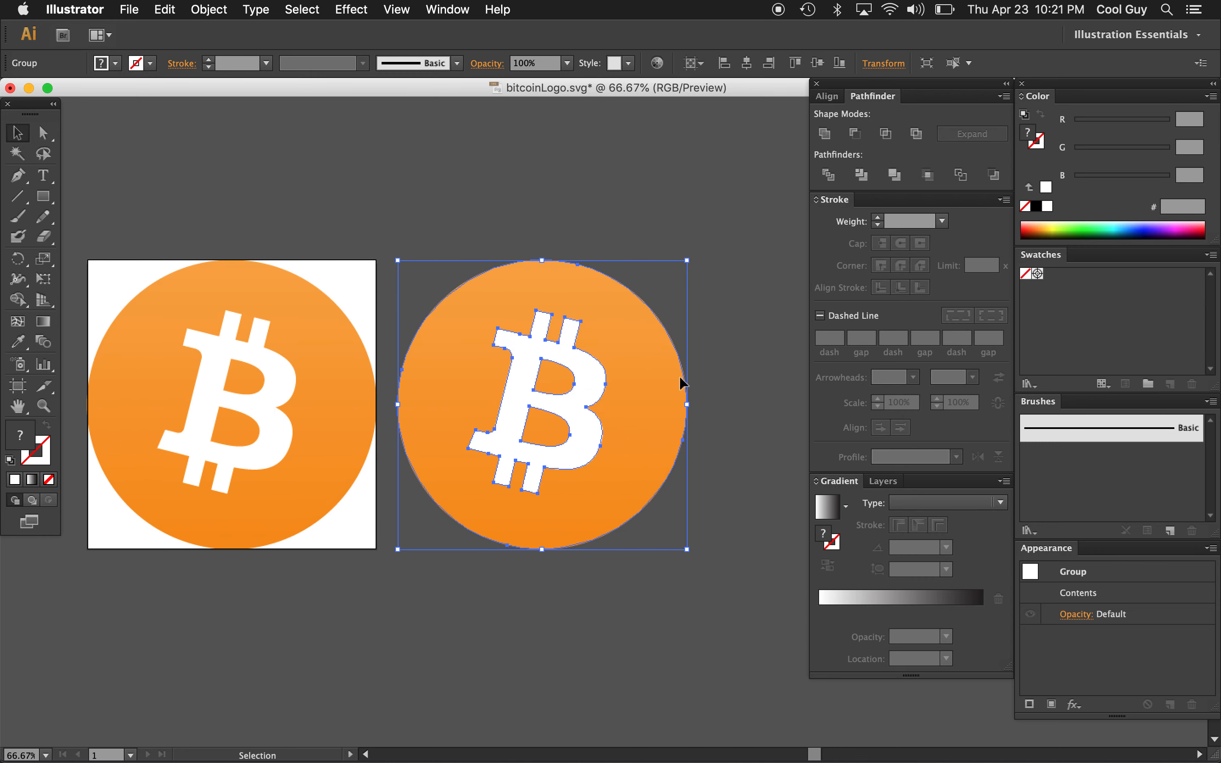
- Ungroup the copied logo, try moving its white B below the circle and undo that move
{"action": "key", "text": "super+shift+g"}
{"action": "left_click", "coordinate": [720, 376]}
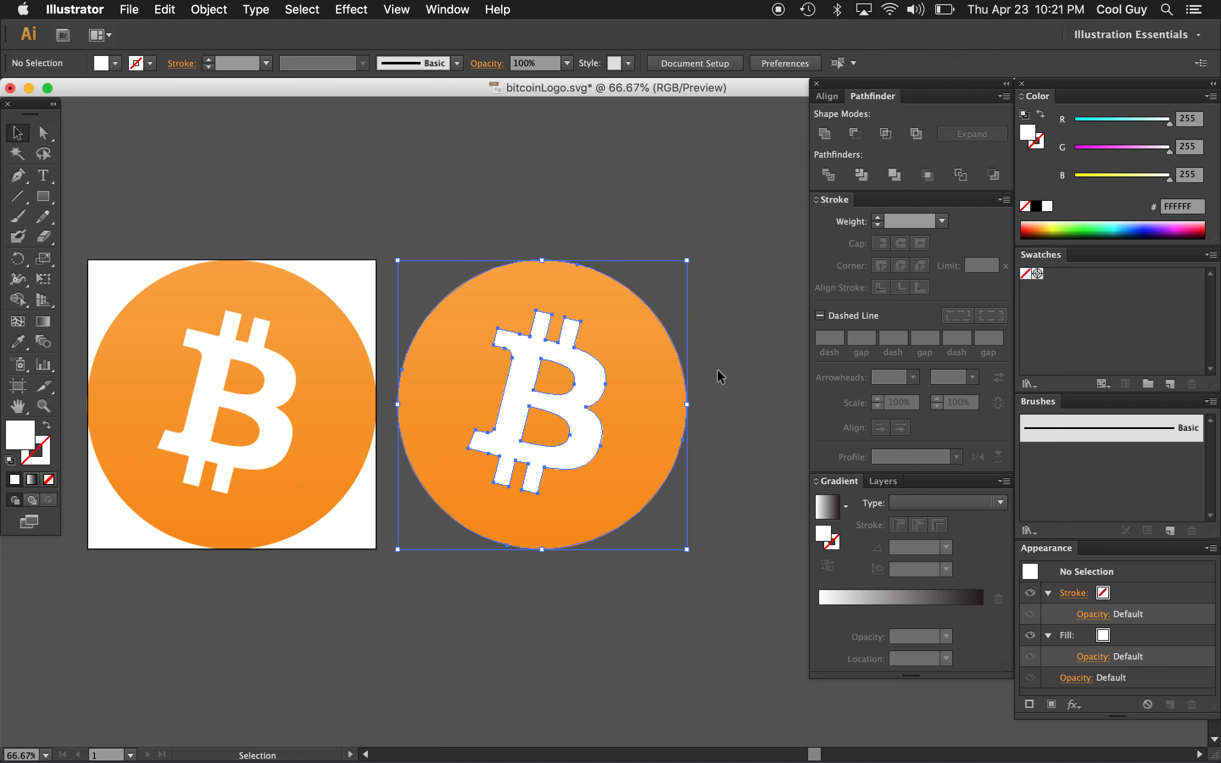
{"action": "left_click_drag", "start_coordinate": [591, 379], "coordinate": [594, 588]}
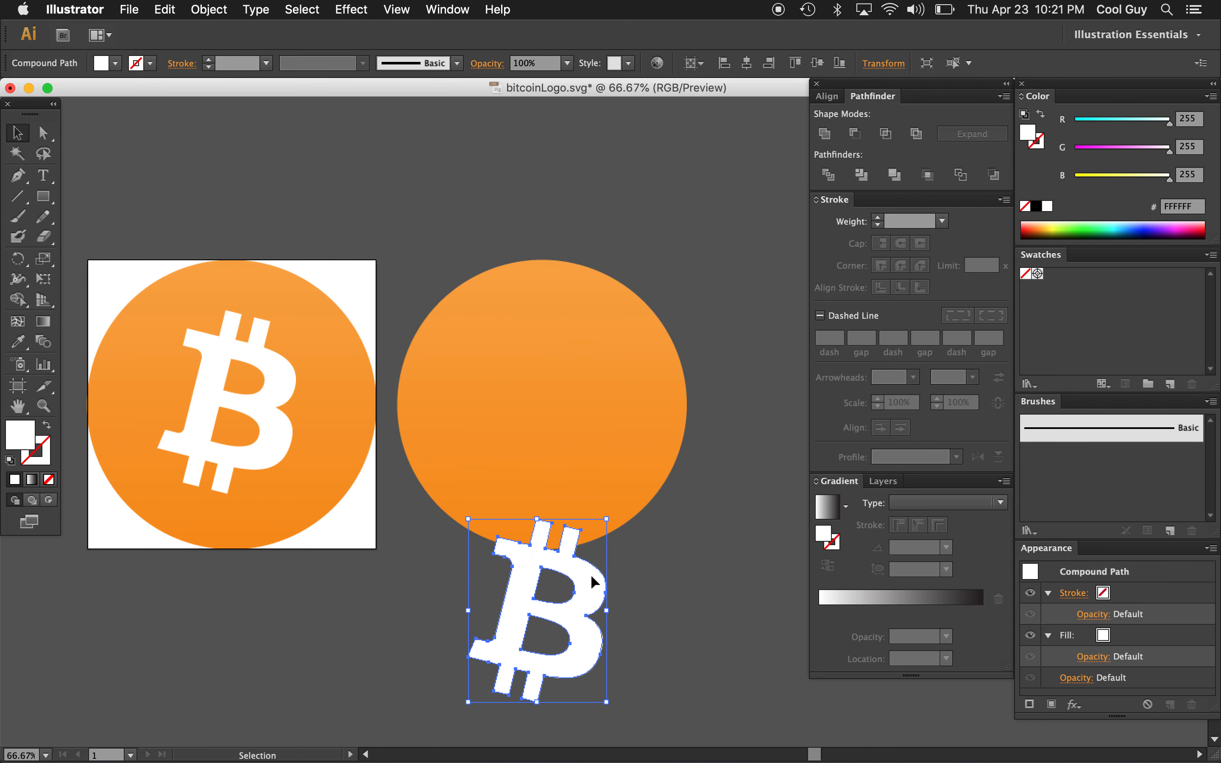
{"action": "key", "text": "super+z"}
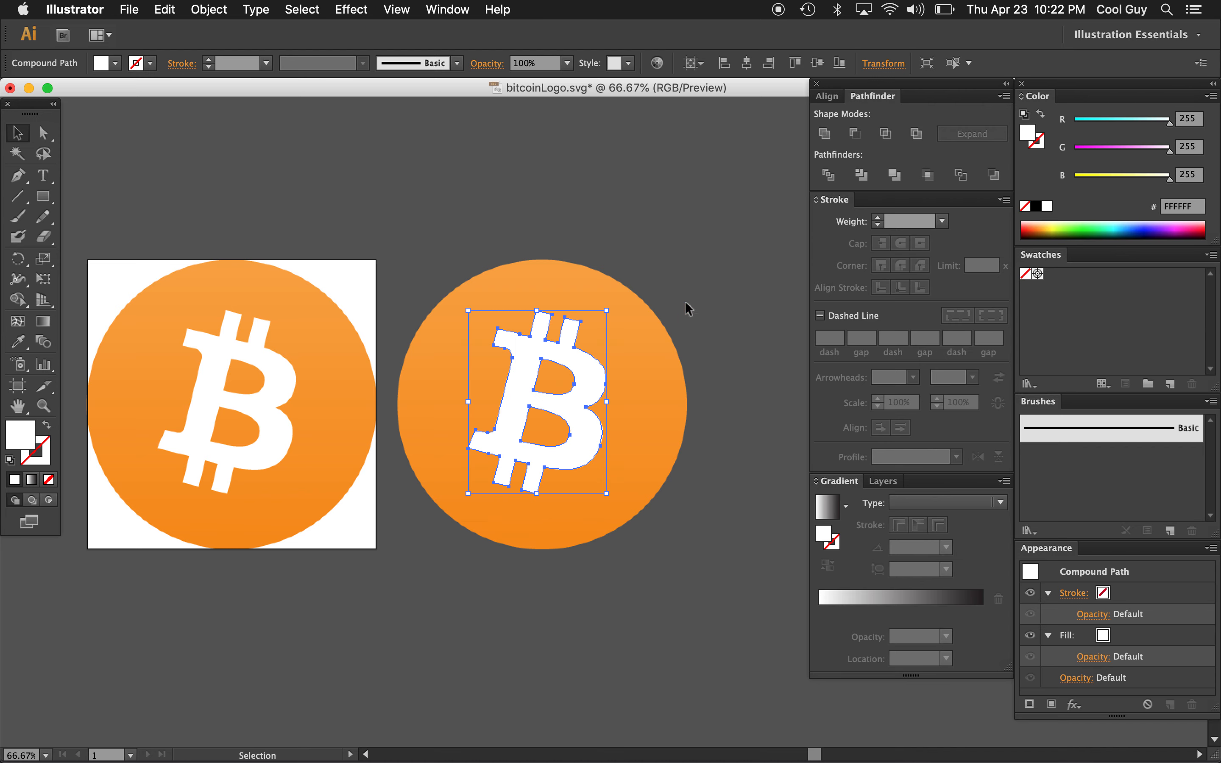
- Subtract the white B from the copied logo's orange circle with Minus Front and move the cut-out logo farther from the artboard
{"action": "left_click_drag", "start_coordinate": [678, 282], "coordinate": [530, 454]}
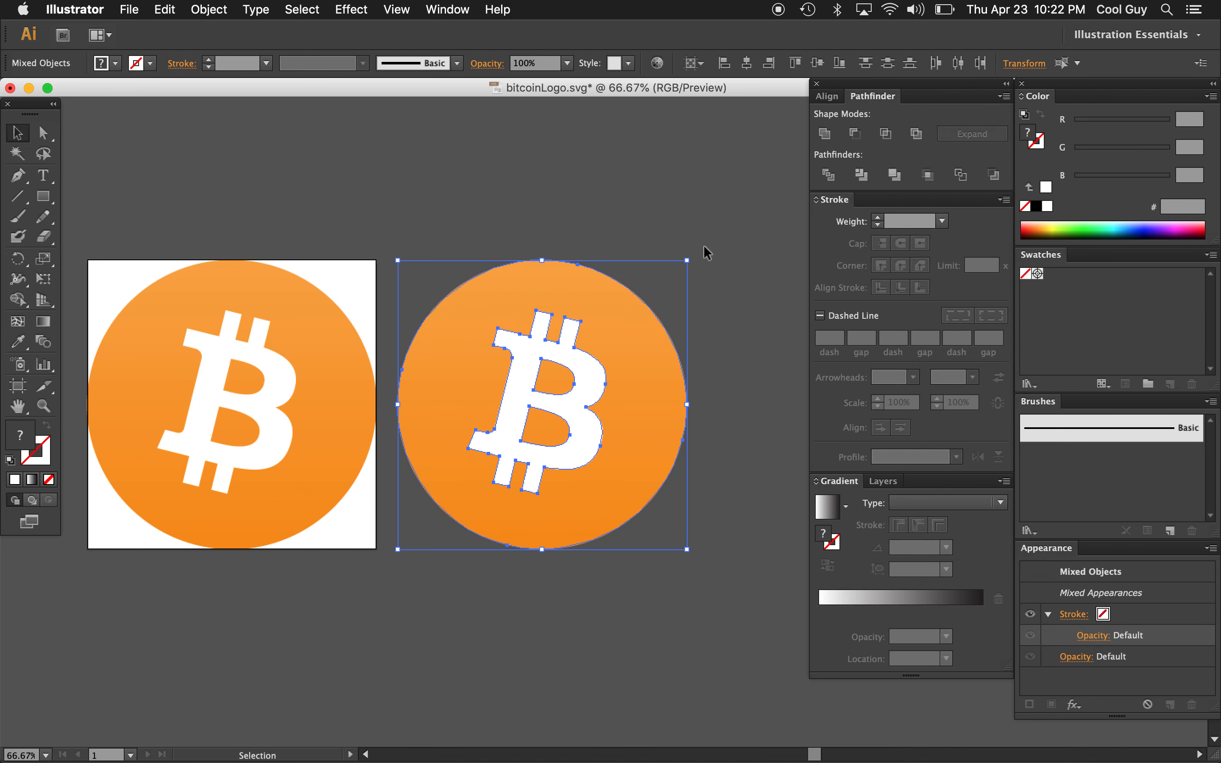
{"action": "left_click", "coordinate": [857, 135]}
{"action": "left_click", "coordinate": [690, 284]}
{"action": "mouse_move", "coordinate": [627, 395]}
{"action": "left_mouse_down"}
{"action": "mouse_move", "coordinate": [414, 396]}
{"action": "mouse_move", "coordinate": [439, 371]}
{"action": "mouse_move", "coordinate": [630, 376]}
{"action": "left_mouse_up"}
{"action": "left_click", "coordinate": [664, 171]}
{"action": "scroll", "coordinate": [666, 169], "scroll_direction": "left", "scroll_amount": 3}
{"action": "scroll", "coordinate": [665, 169], "scroll_direction": "down", "scroll_amount": 2}
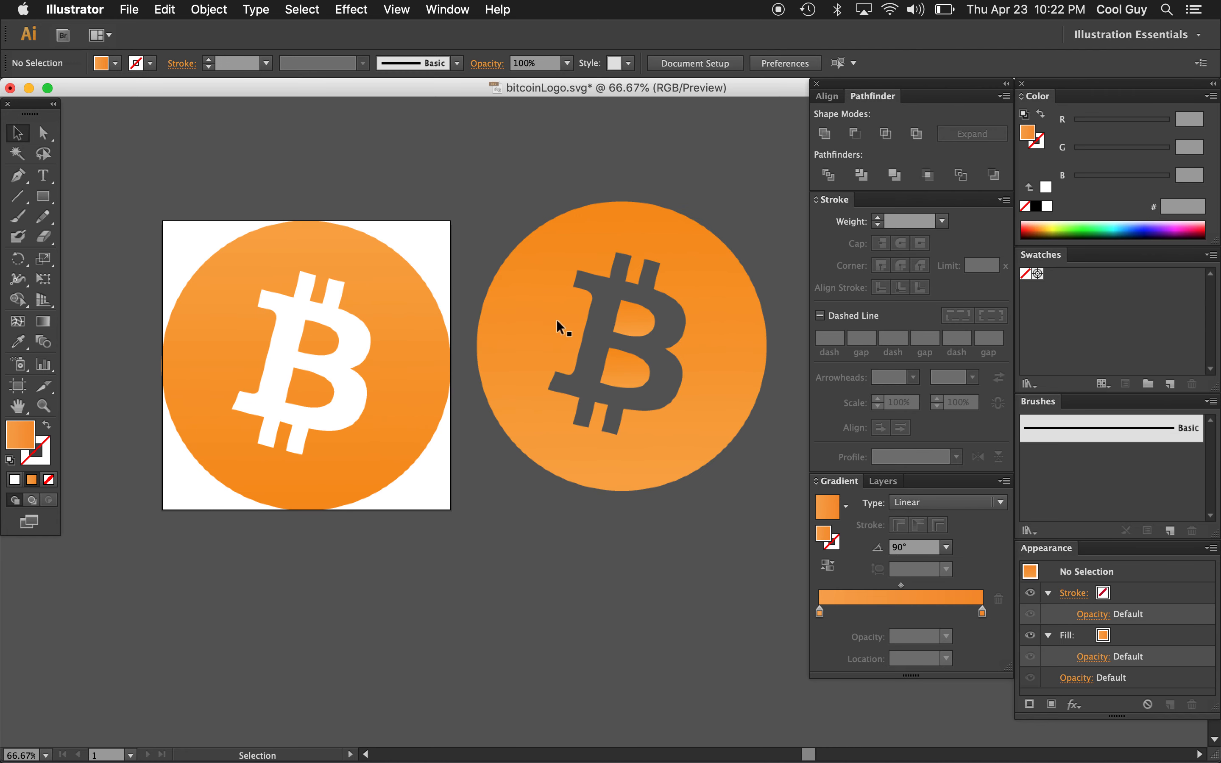
{"action": "left_click_drag", "start_coordinate": [545, 327], "coordinate": [583, 346]}
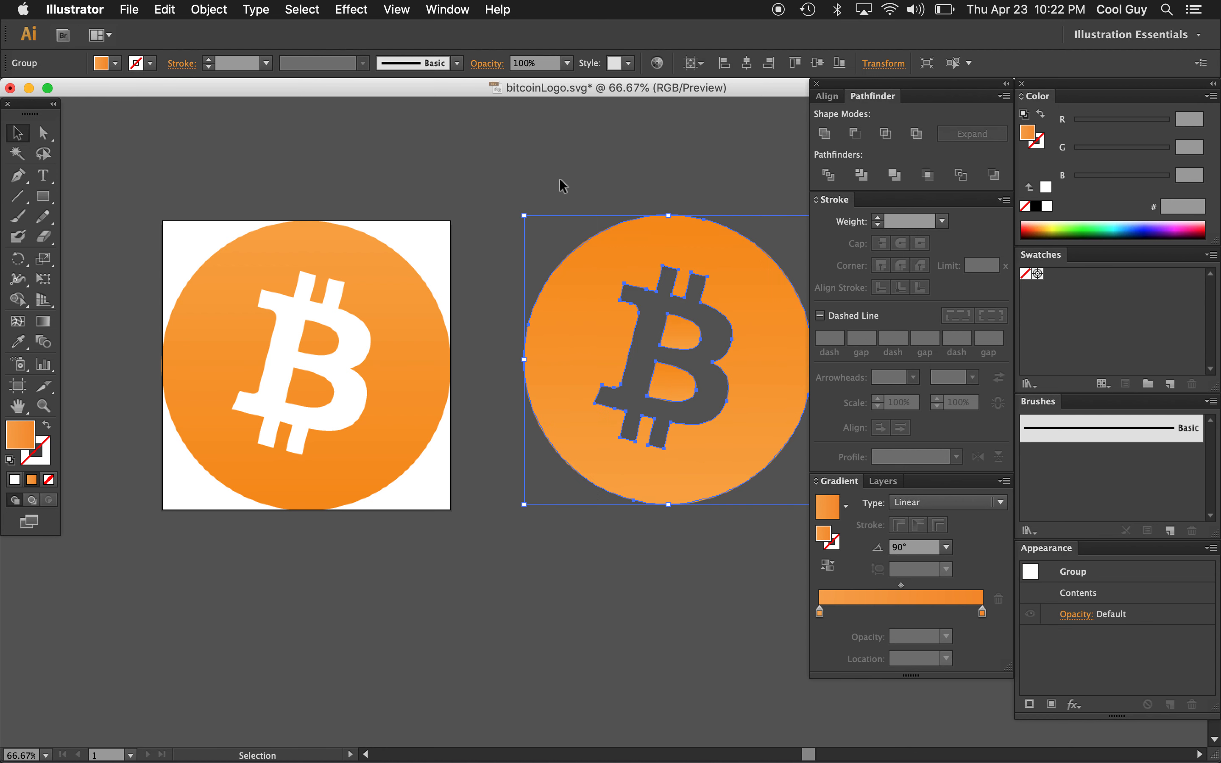
- Try rotating the original logo on the artboard counter-clockwise so that the B leans the other way
{"action": "scroll", "coordinate": [479, 265], "scroll_direction": "left", "scroll_amount": 3}
{"action": "scroll", "coordinate": [479, 265], "scroll_direction": "down", "scroll_amount": 1}
{"action": "left_click", "coordinate": [401, 332]}
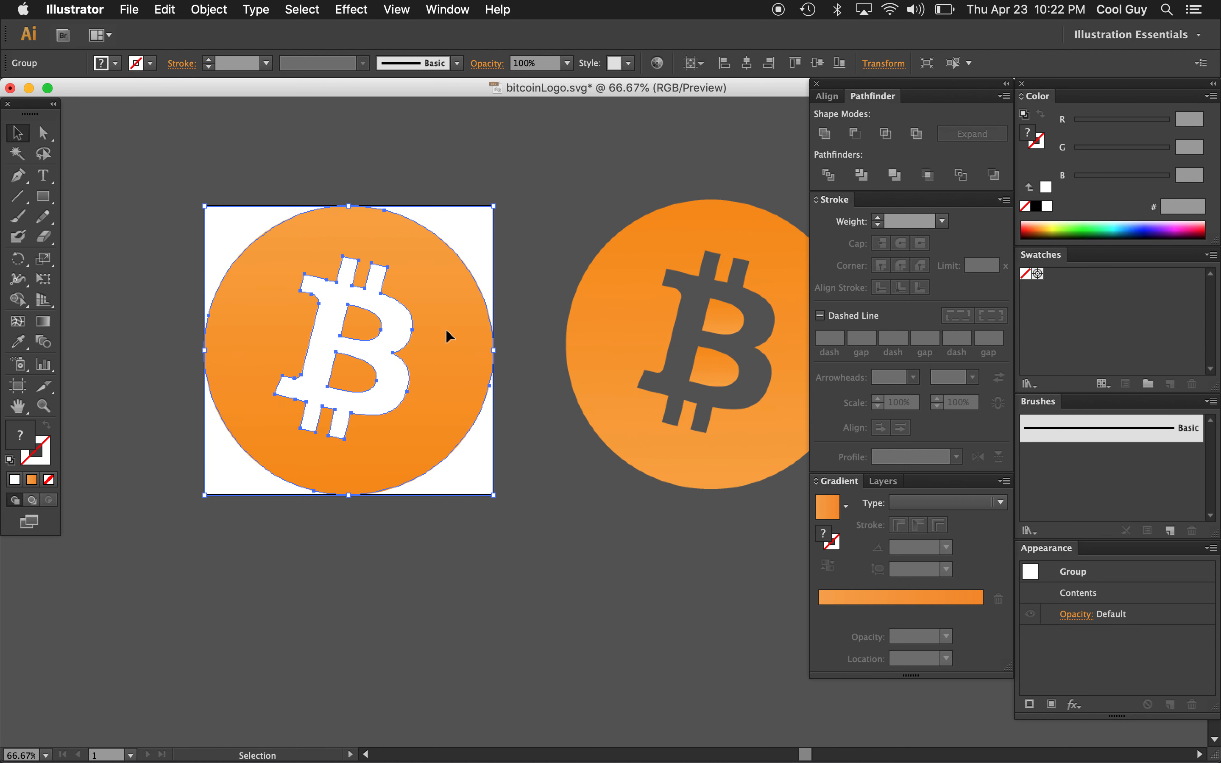
{"action": "left_click", "coordinate": [551, 206]}
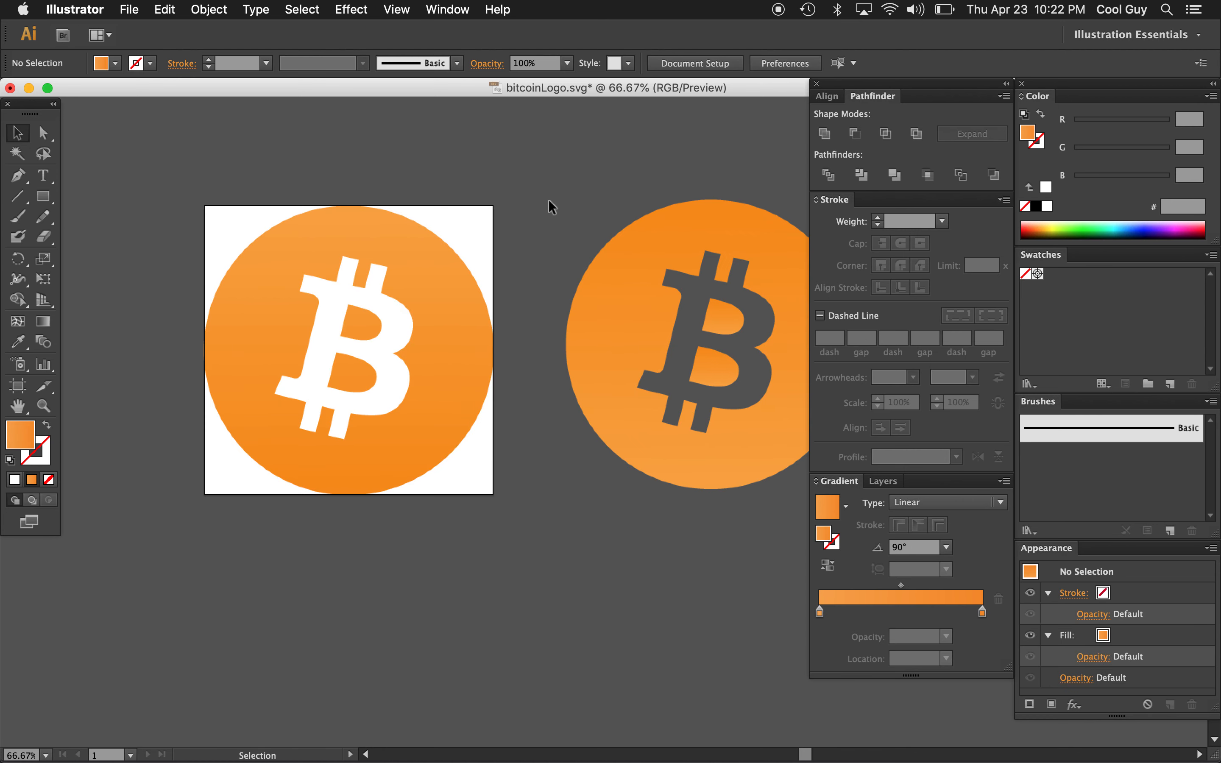
{"action": "left_click", "coordinate": [451, 306]}
{"action": "left_click_drag", "start_coordinate": [501, 203], "coordinate": [401, 152]}
{"action": "left_click", "coordinate": [531, 201]}
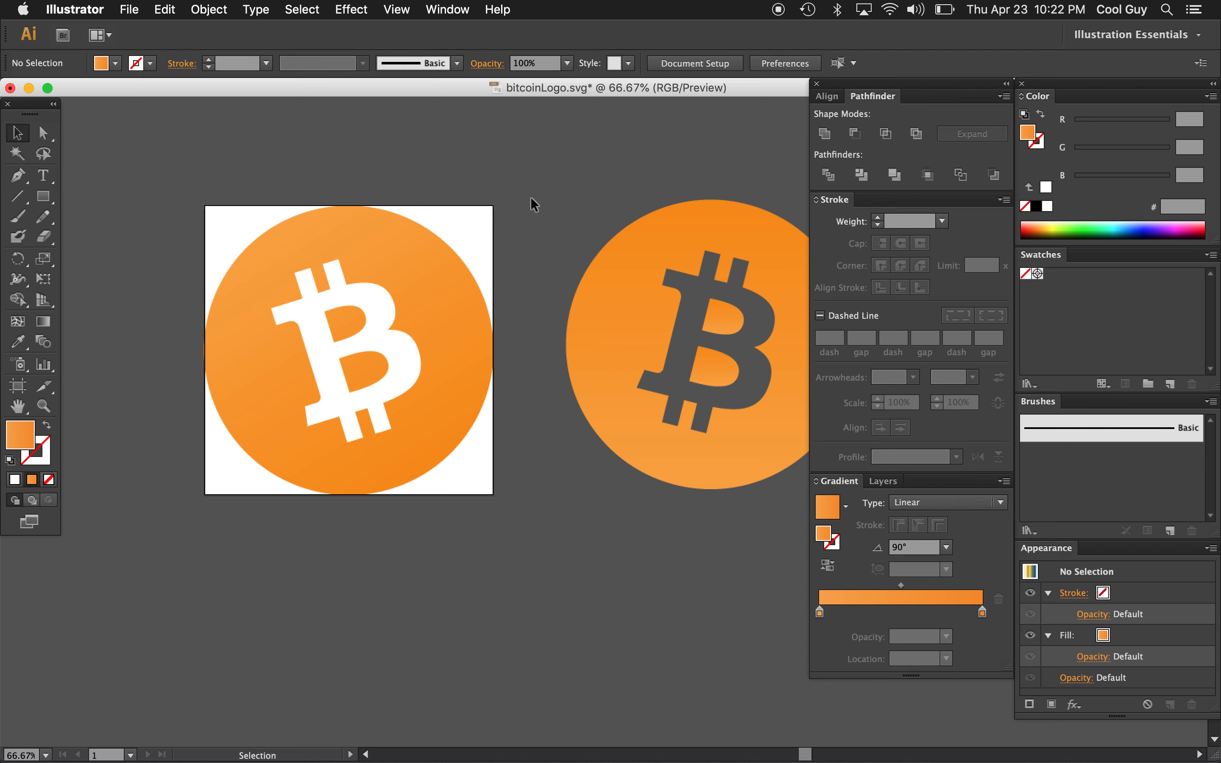
- Compare the rotated original with the cut-out copy, undo the rotation and deselect the logo
{"action": "scroll", "coordinate": [534, 205], "scroll_direction": "right", "scroll_amount": 5}
{"action": "scroll", "coordinate": [533, 204], "scroll_direction": "up", "scroll_amount": 2}
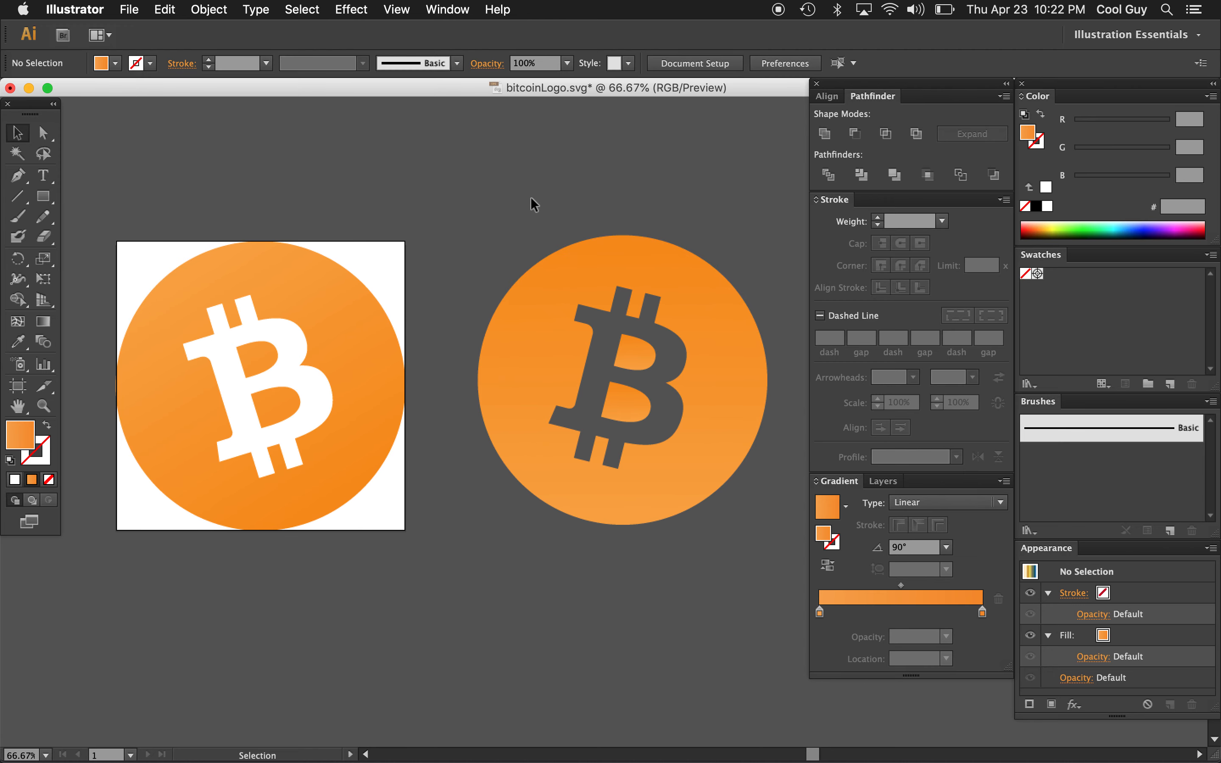
{"action": "scroll", "coordinate": [463, 257], "scroll_direction": "left", "scroll_amount": 2}
{"action": "scroll", "coordinate": [463, 257], "scroll_direction": "down", "scroll_amount": 2}
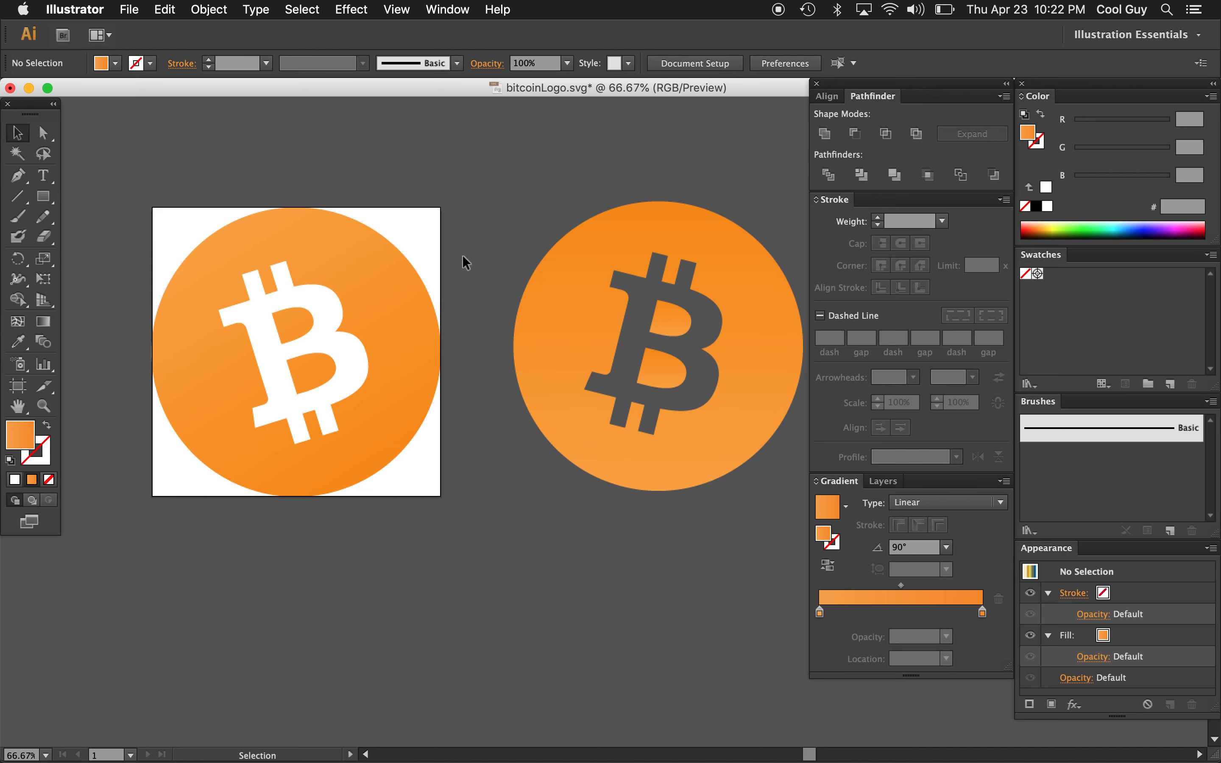
{"action": "key", "text": "super+z"}
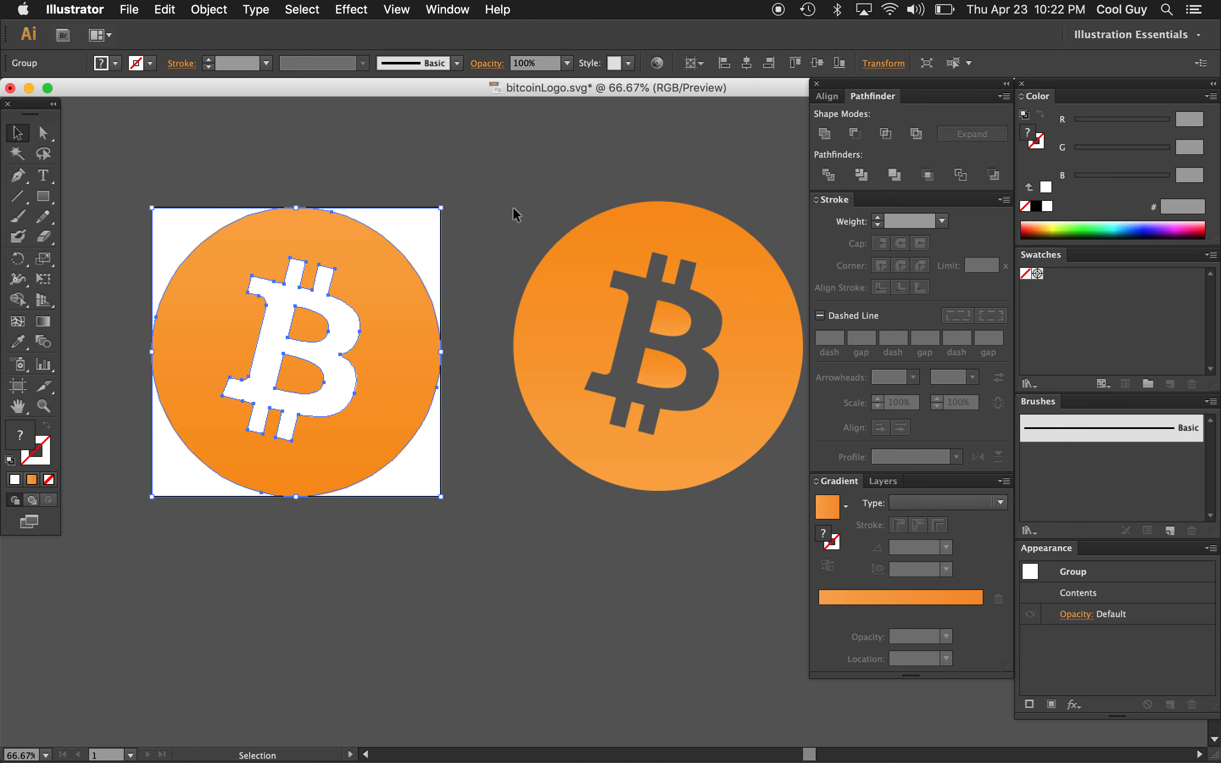
{"action": "left_click", "coordinate": [515, 214]}
- Select only the orange circle of the original logo, open the Metals gradient swatch library and place it below the cut-out logo
{"action": "key", "text": "a"}
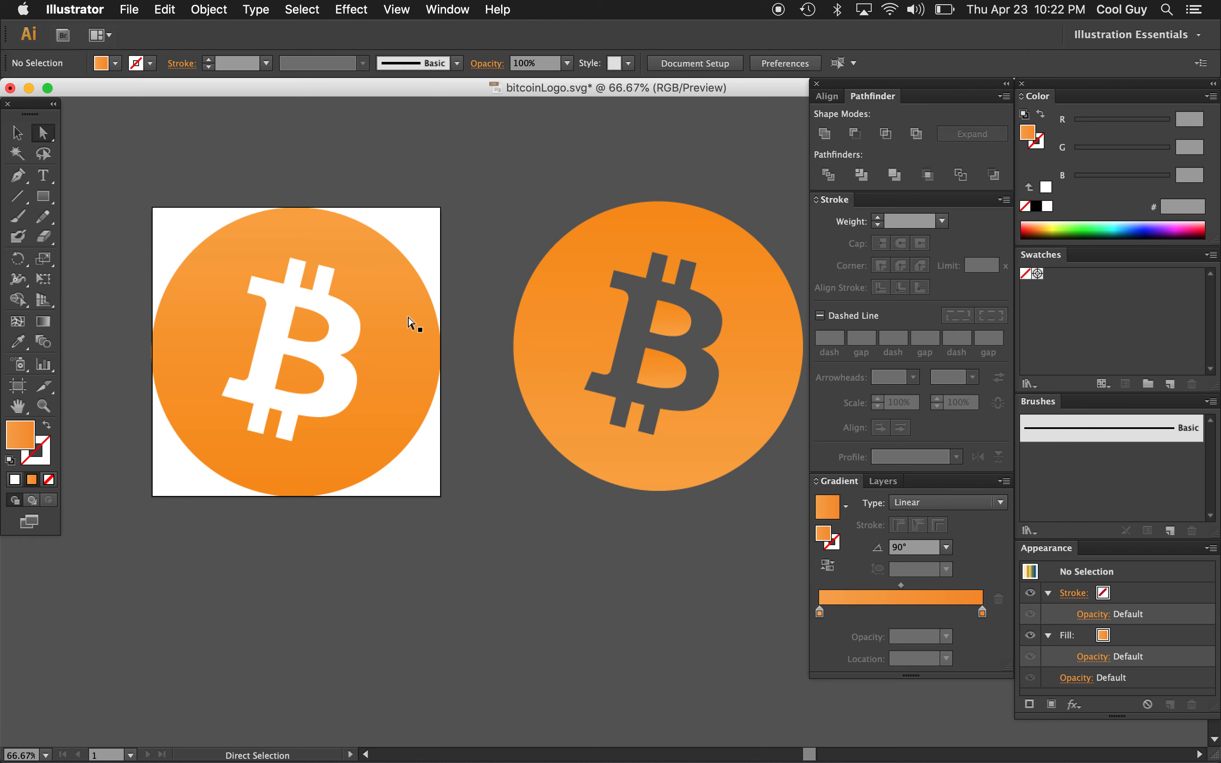
{"action": "left_click", "coordinate": [411, 323]}
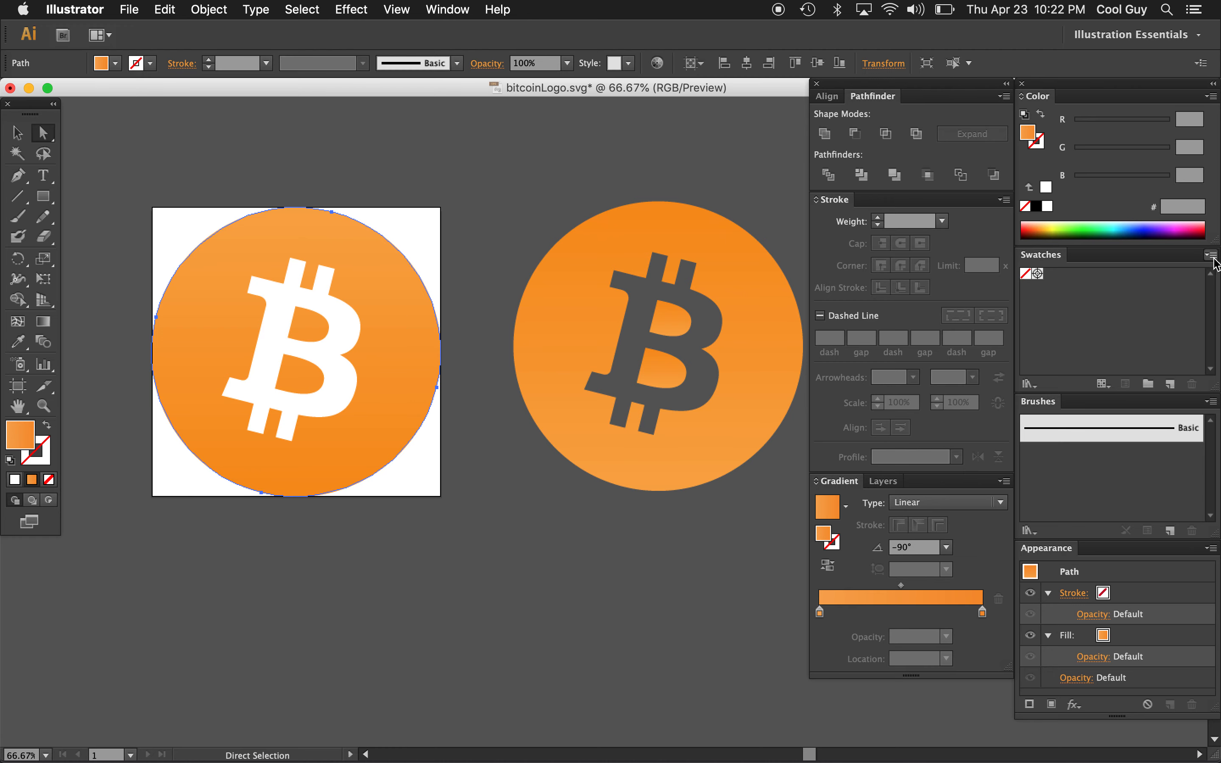
{"action": "left_click", "coordinate": [1210, 255]}
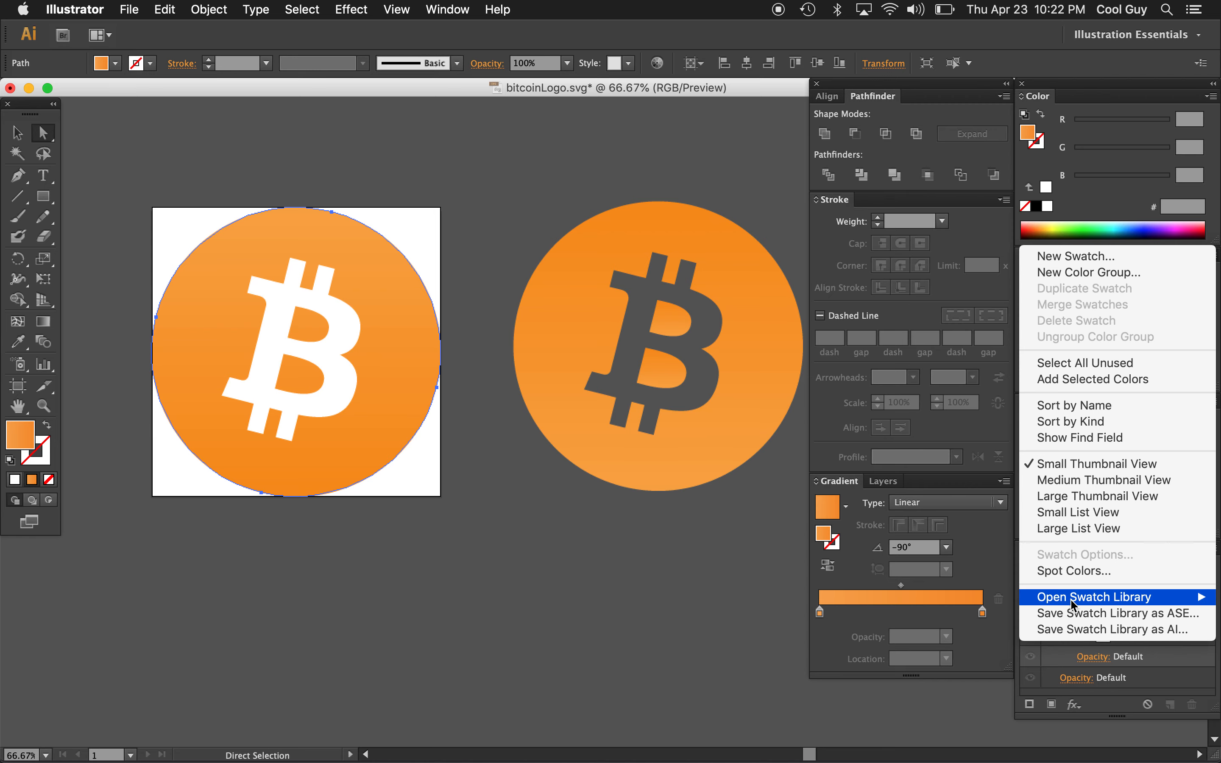
{"action": "mouse_move", "coordinate": [1065, 598]}
{"action": "mouse_move", "coordinate": [931, 513]}
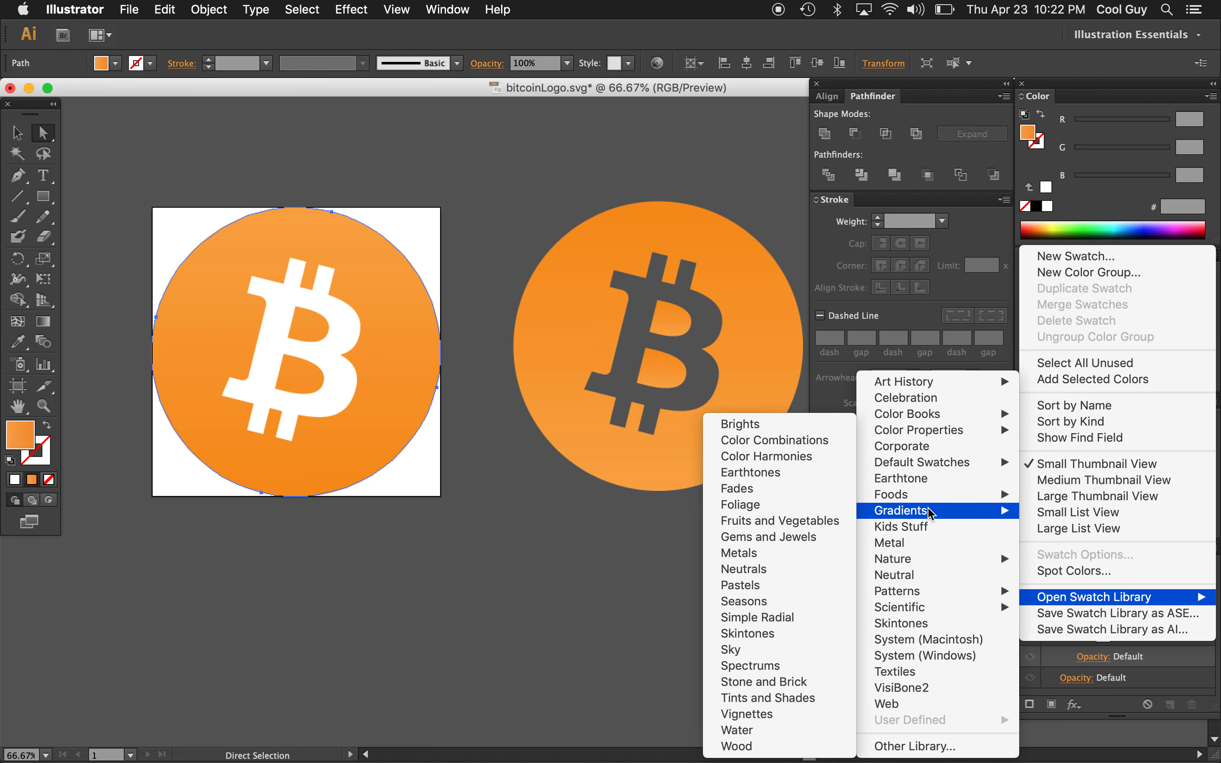
{"action": "left_click", "coordinate": [740, 553]}
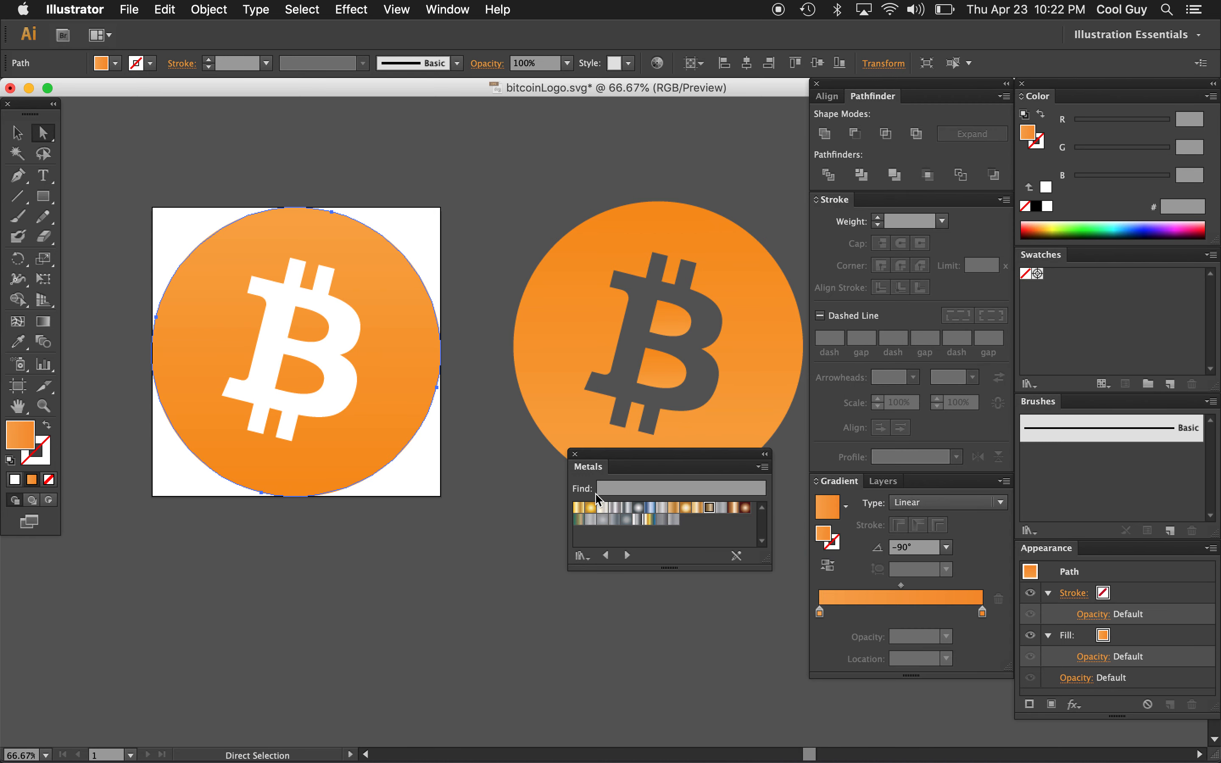
{"action": "left_click_drag", "start_coordinate": [659, 459], "coordinate": [579, 525]}
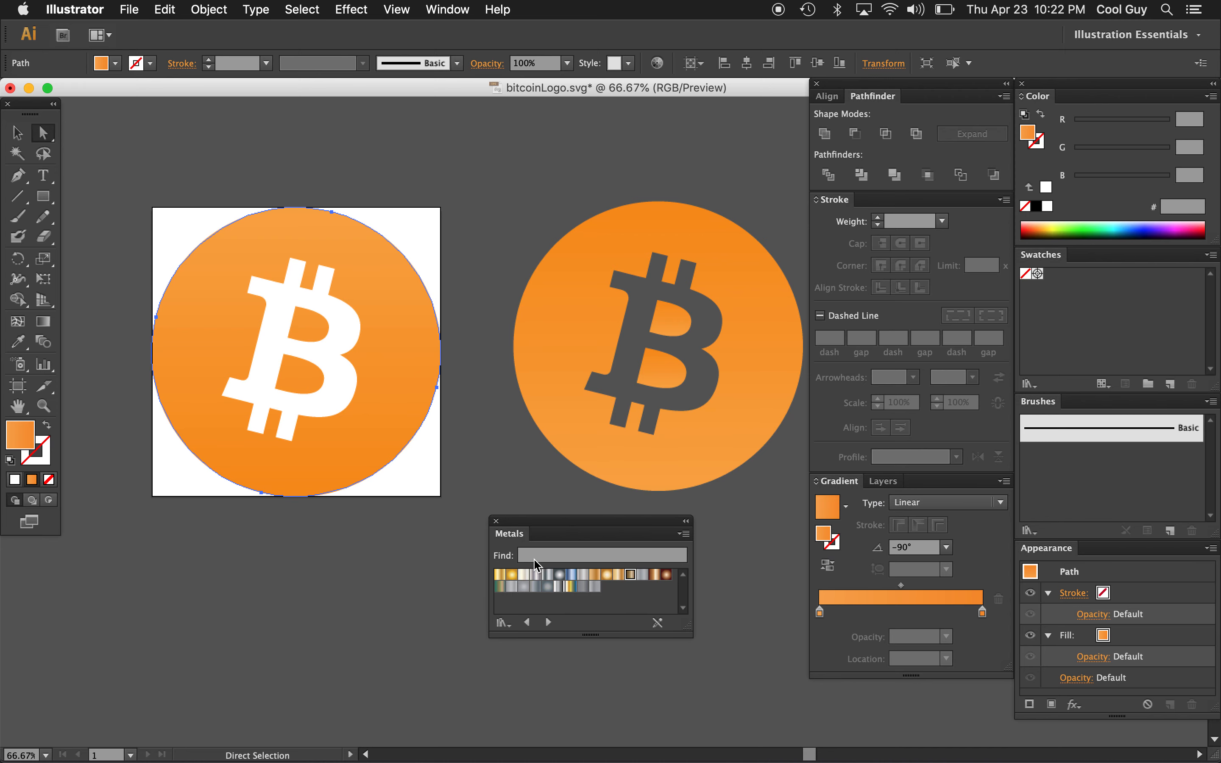
- Fill the circle of the original logo with the Bronze metal gradient and set the gradient angle to -140°
{"action": "left_click", "coordinate": [499, 575]}
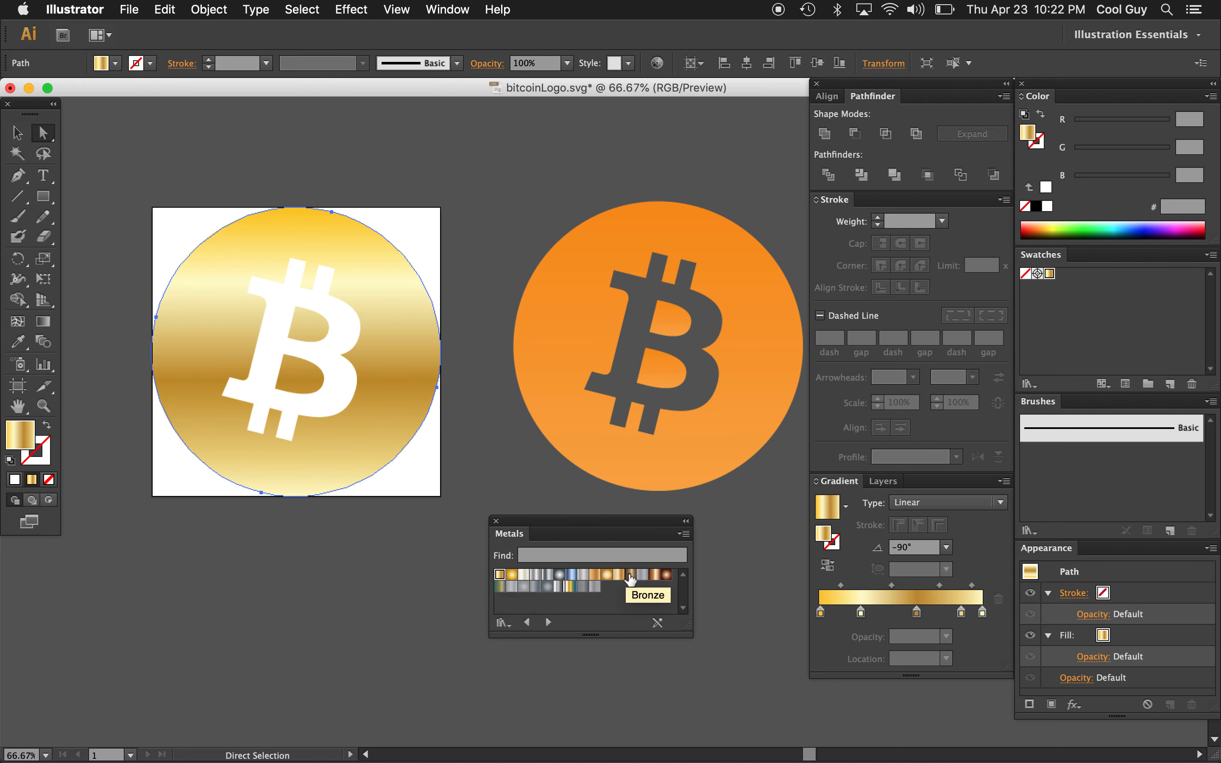
{"action": "left_click", "coordinate": [630, 577]}
{"action": "left_click", "coordinate": [914, 548]}
{"action": "key", "text": "shift+Down"}
{"action": "key", "text": "shift+Down"}
{"action": "key", "text": "shift+Down"}
{"action": "key", "text": "shift+Down"}
{"action": "key", "text": "shift+Down"}
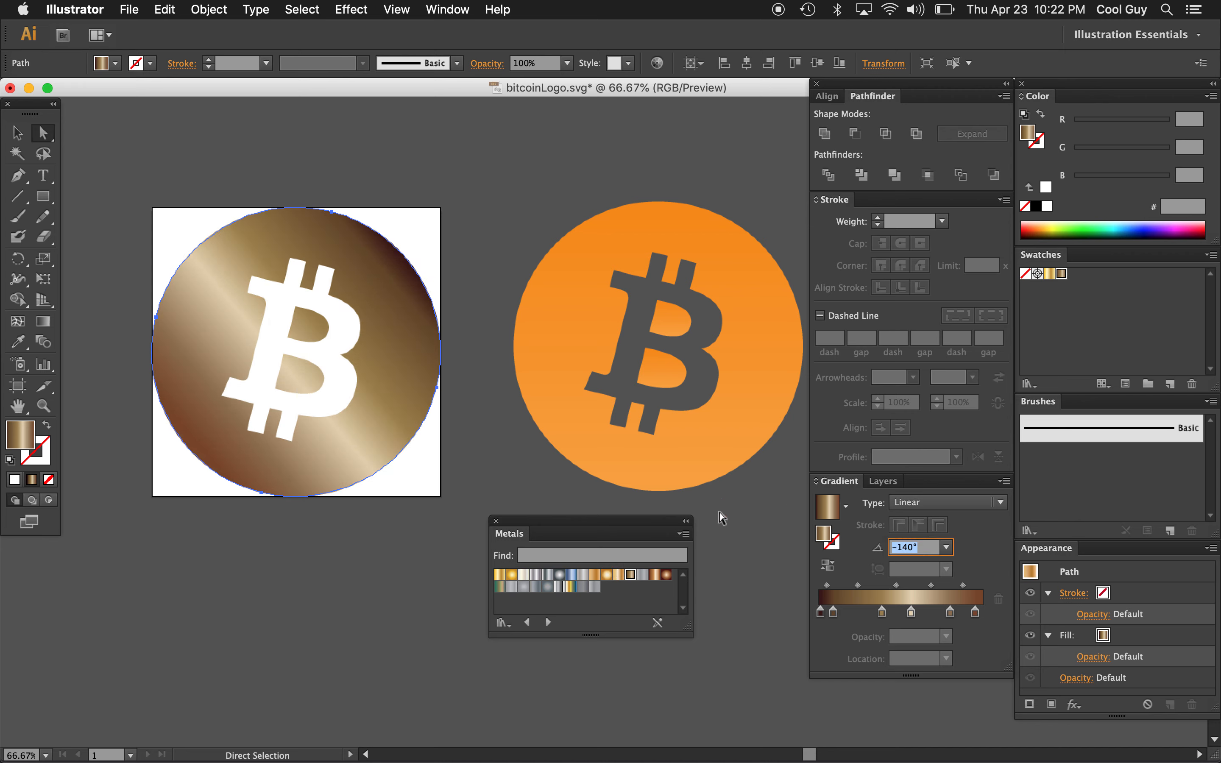
- Place the Metals library below the original logo, open the Nature_Animal Skins pattern library and place it below the cut-out logo
{"action": "left_click_drag", "start_coordinate": [561, 528], "coordinate": [230, 530]}
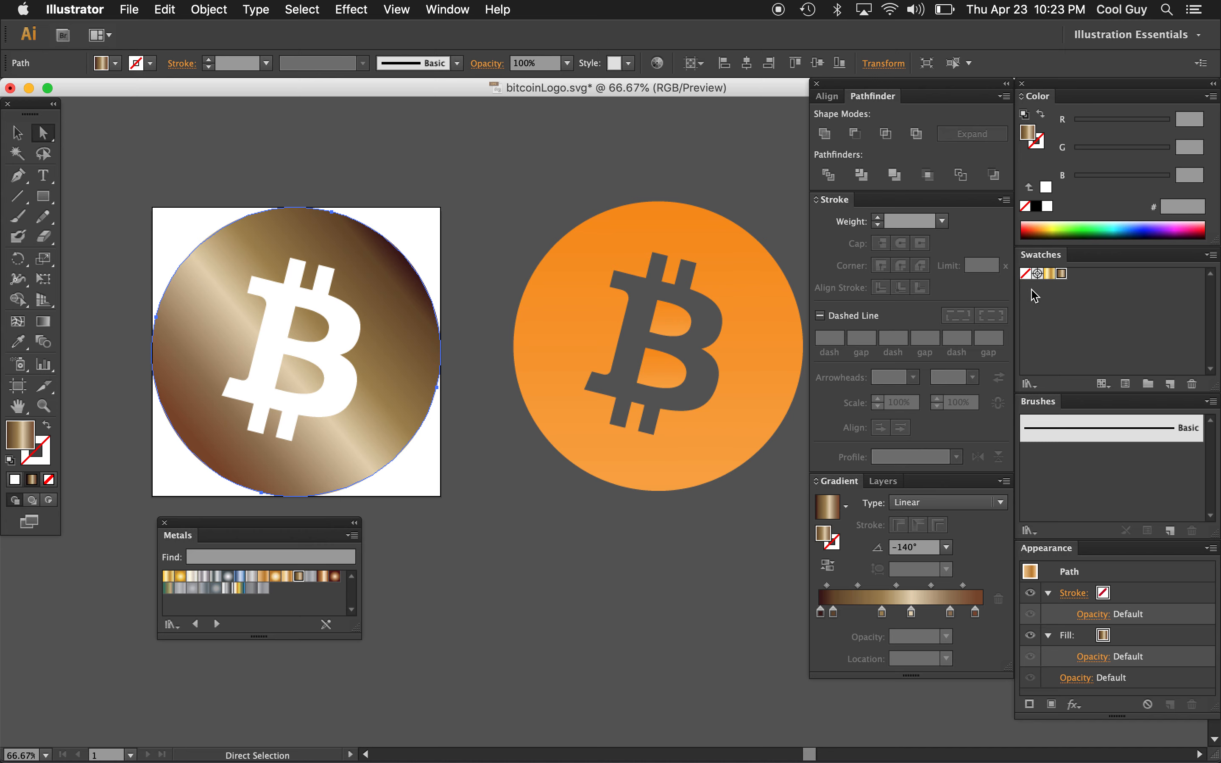
{"action": "left_click", "coordinate": [1212, 255]}
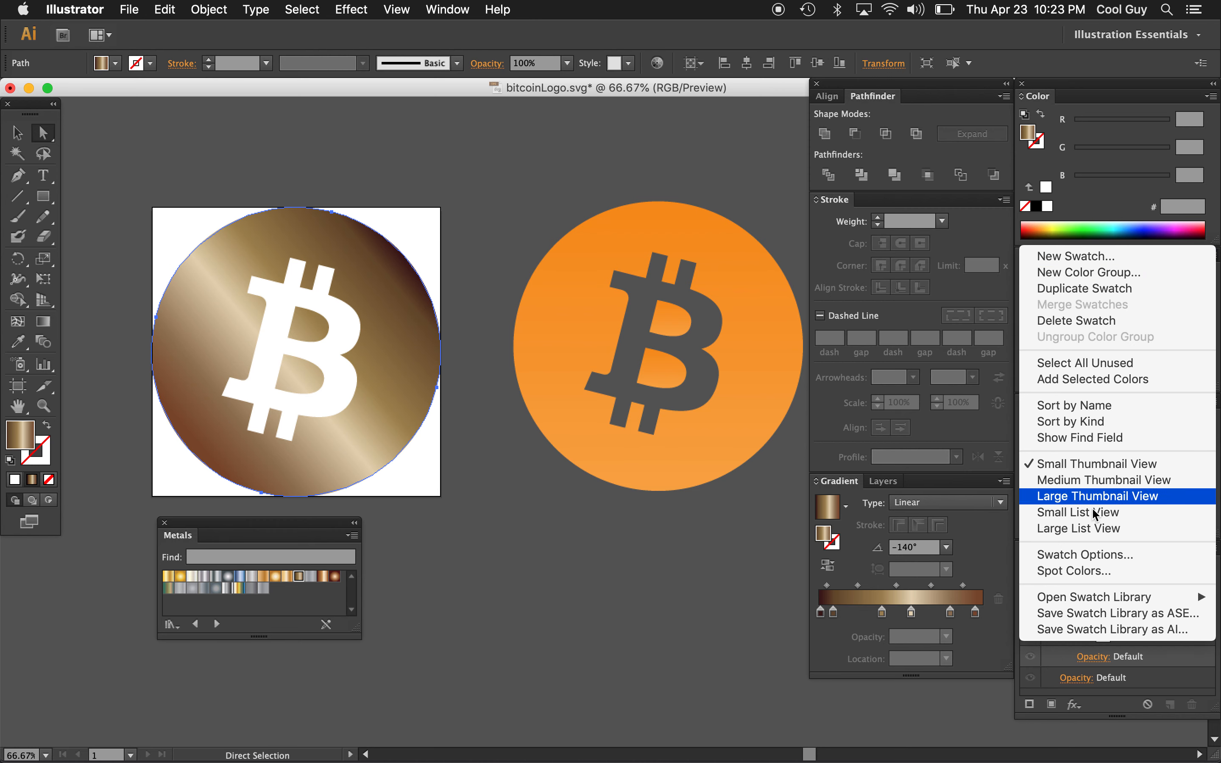
{"action": "mouse_move", "coordinate": [1085, 600]}
{"action": "mouse_move", "coordinate": [888, 518]}
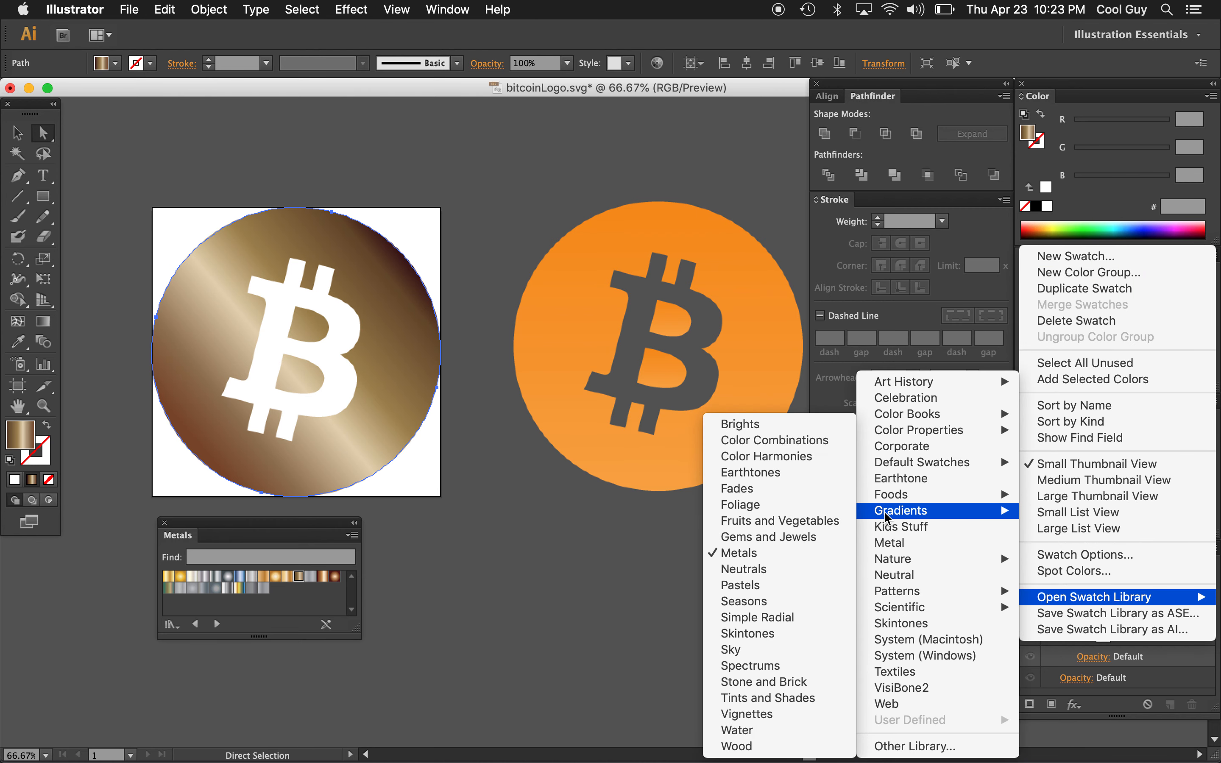
{"action": "mouse_move", "coordinate": [898, 591]}
{"action": "mouse_move", "coordinate": [769, 608]}
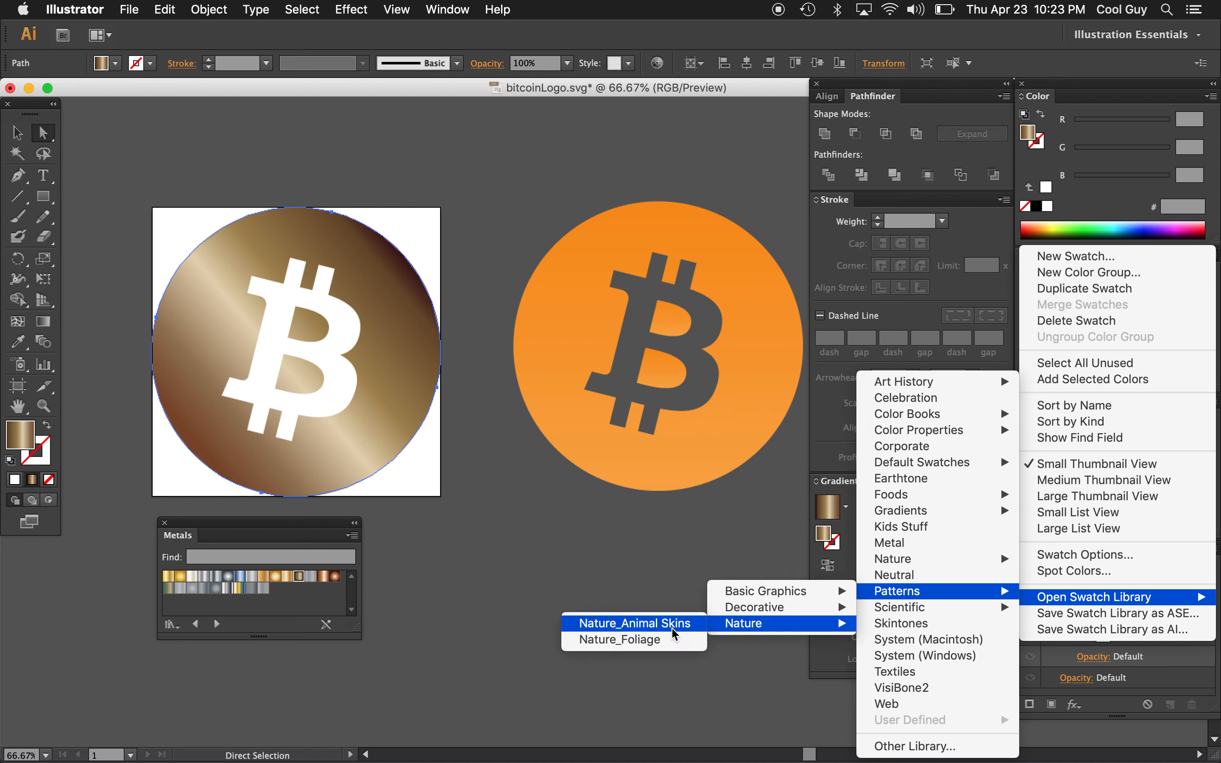
{"action": "left_click", "coordinate": [674, 630]}
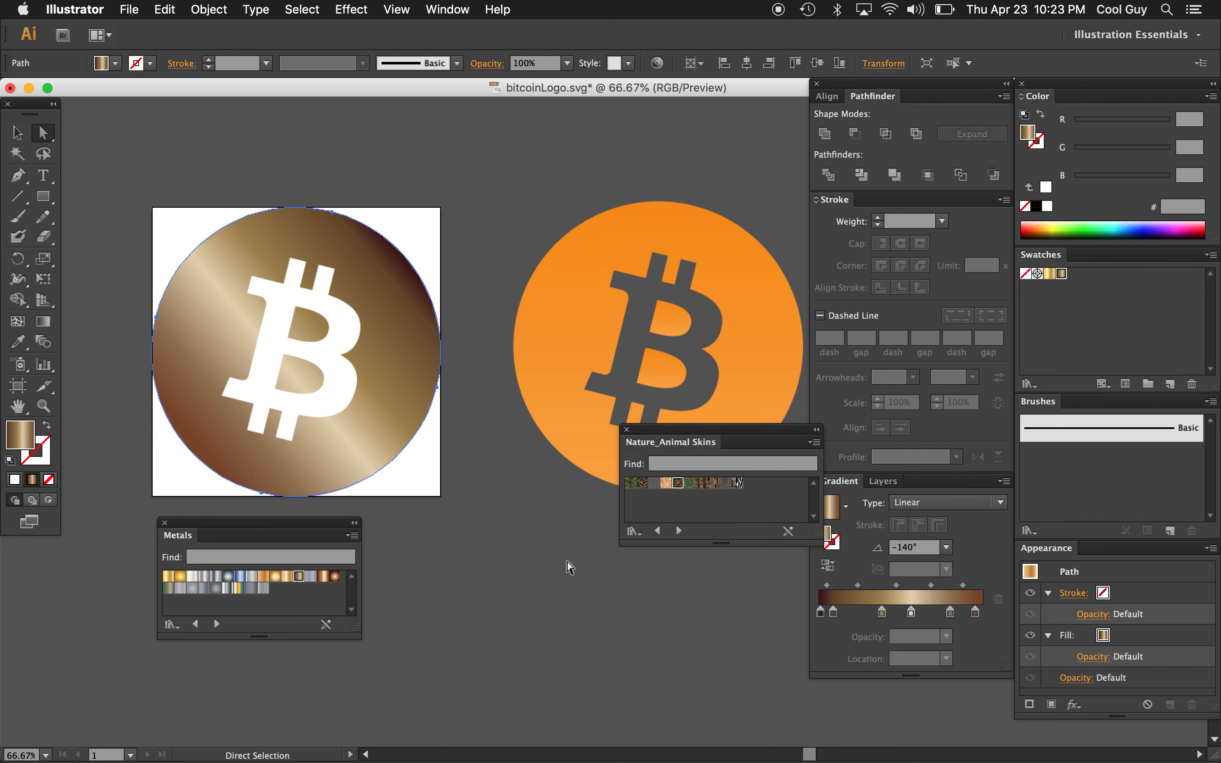
{"action": "left_click_drag", "start_coordinate": [730, 437], "coordinate": [600, 513]}
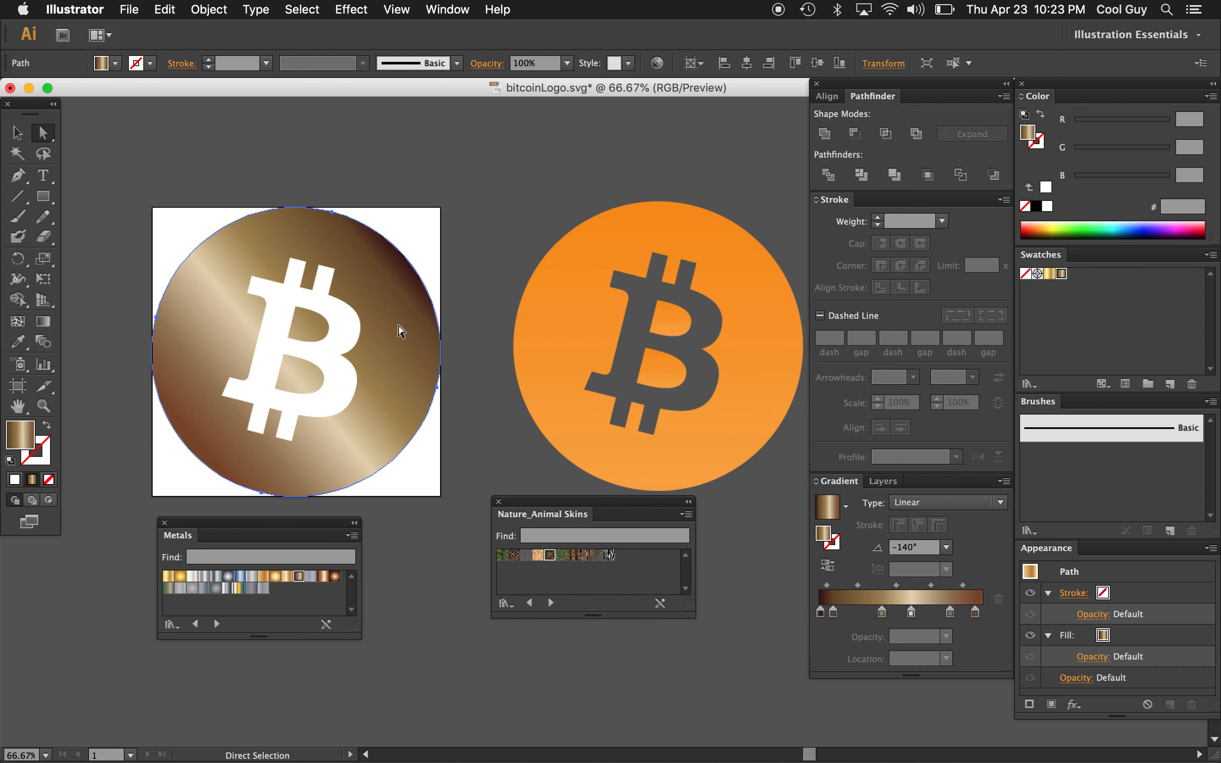
- Try several animal-skin patterns on the original logo's circle, including Zebra, and settle on the yellow-and-black leopard-style pattern
{"action": "left_click", "coordinate": [517, 556]}
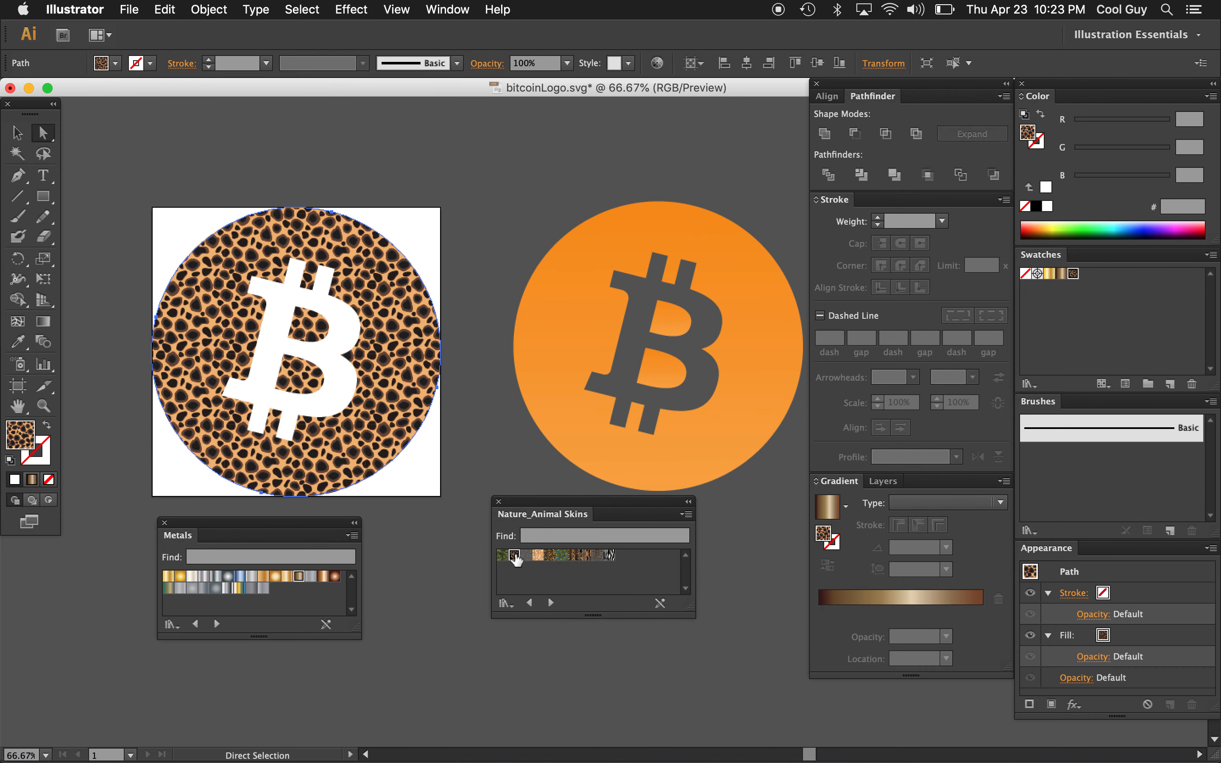
{"action": "left_click", "coordinate": [503, 555]}
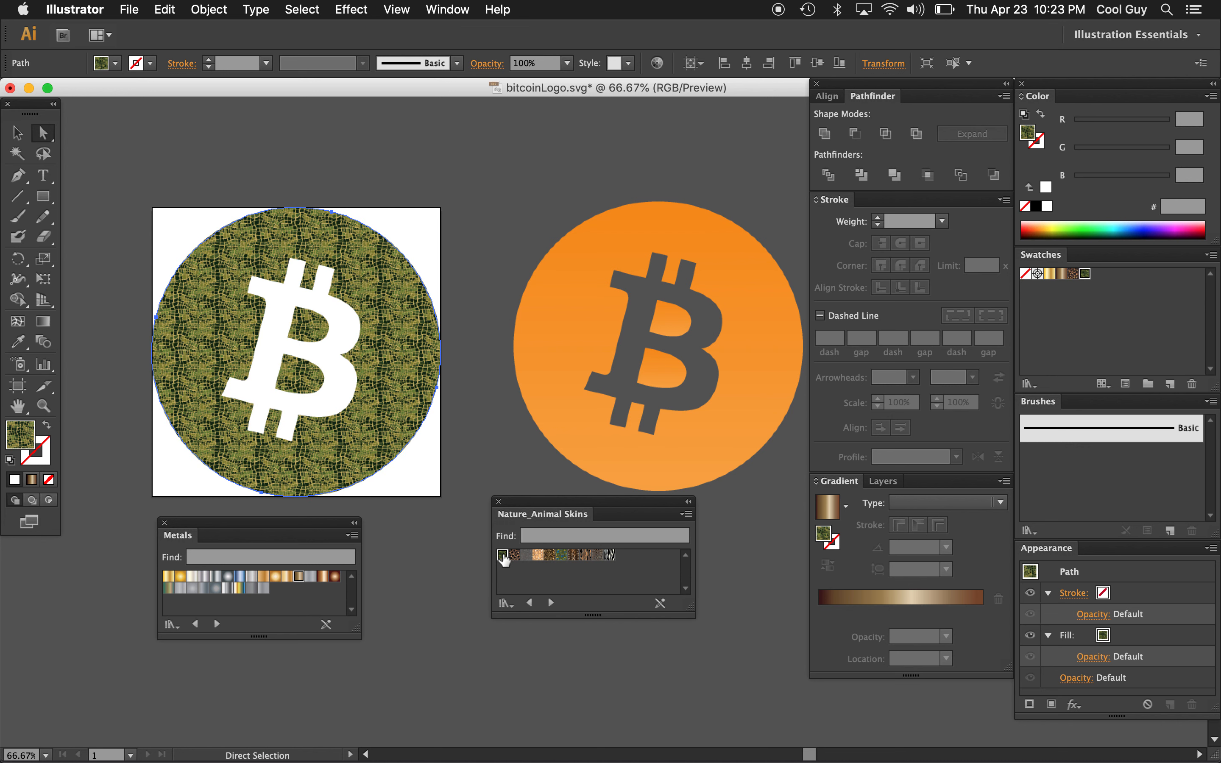
{"action": "left_click", "coordinate": [609, 556]}
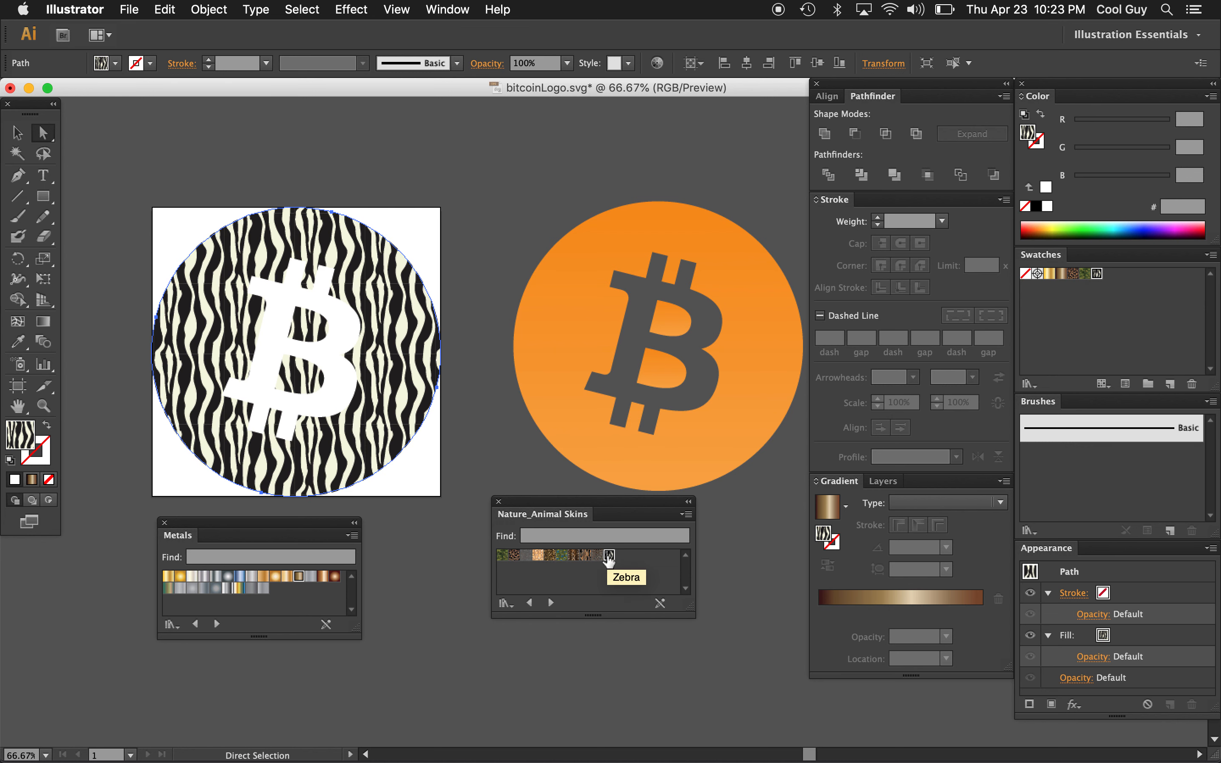
{"action": "left_click", "coordinate": [551, 556]}
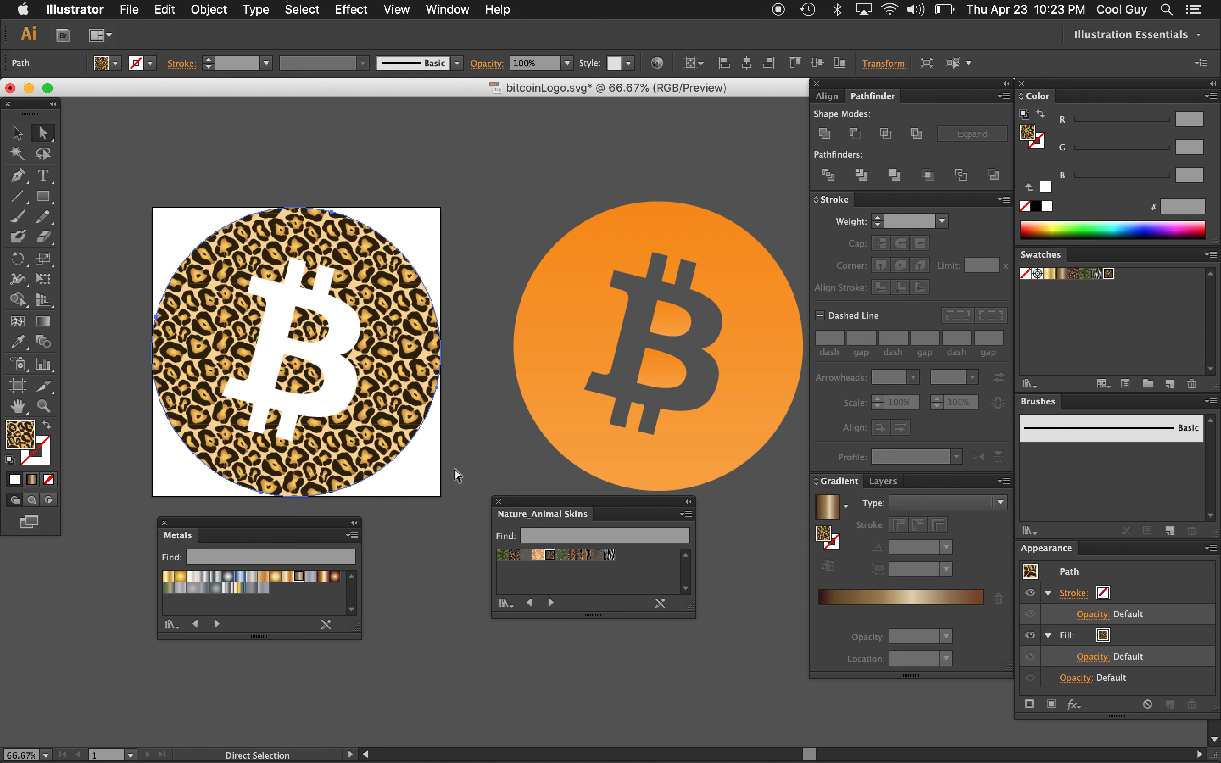
- Select the whole original logo group, open the Scale options beside it and turn off Transform Objects so only the pattern scales
{"action": "key", "text": "s"}
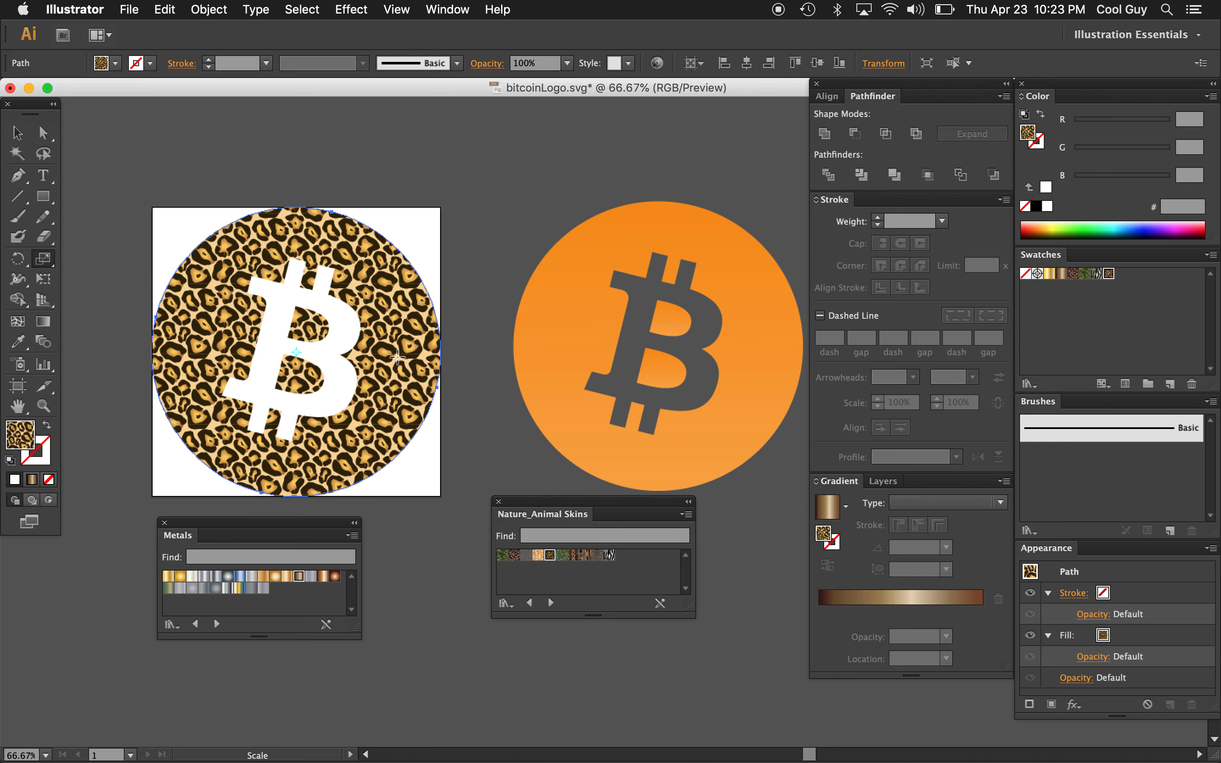
{"action": "scroll", "coordinate": [373, 331], "scroll_direction": "left", "scroll_amount": 2}
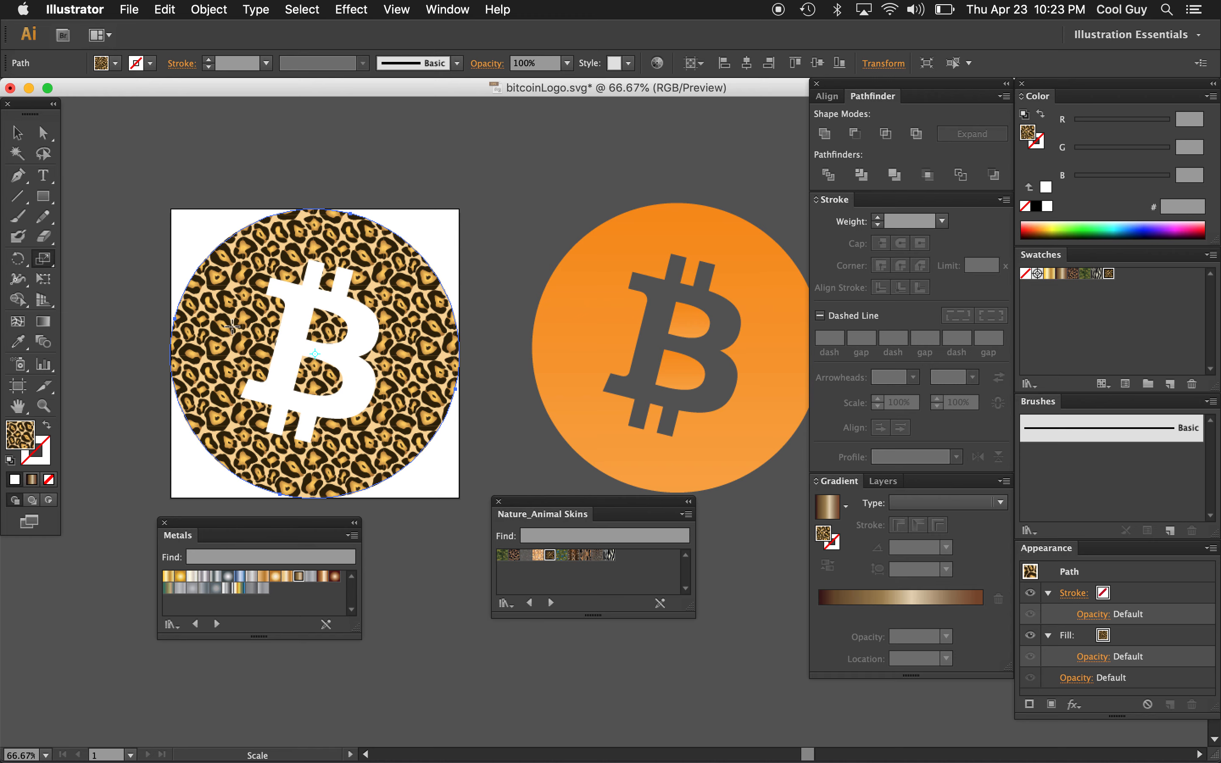
{"action": "key", "text": "v"}
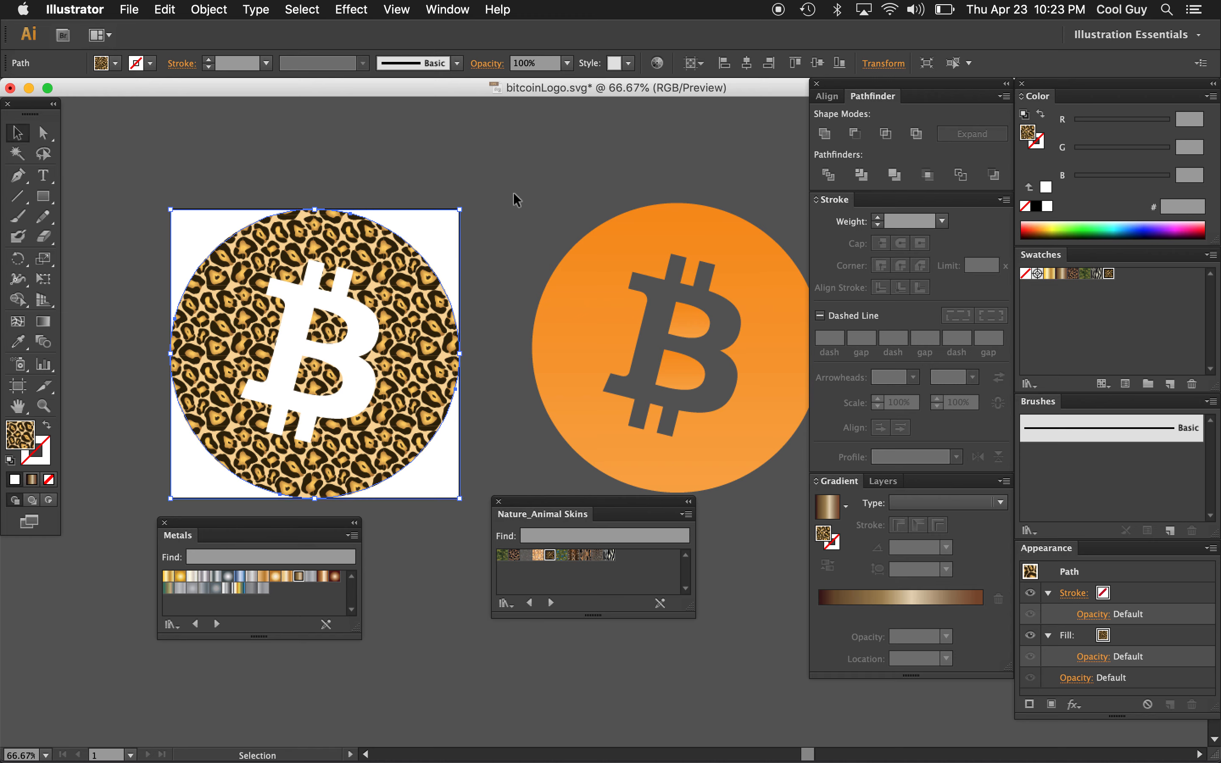
{"action": "left_click", "coordinate": [491, 213]}
{"action": "left_click", "coordinate": [316, 254]}
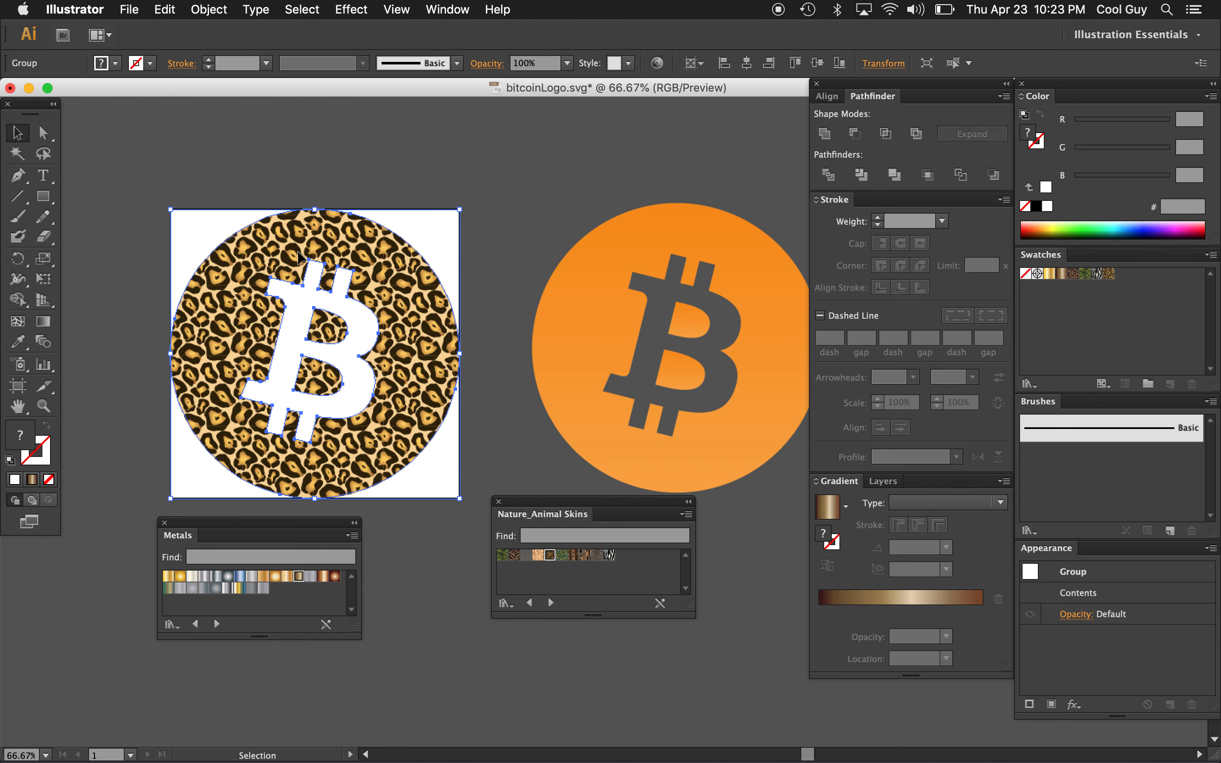
{"action": "key", "text": "s"}
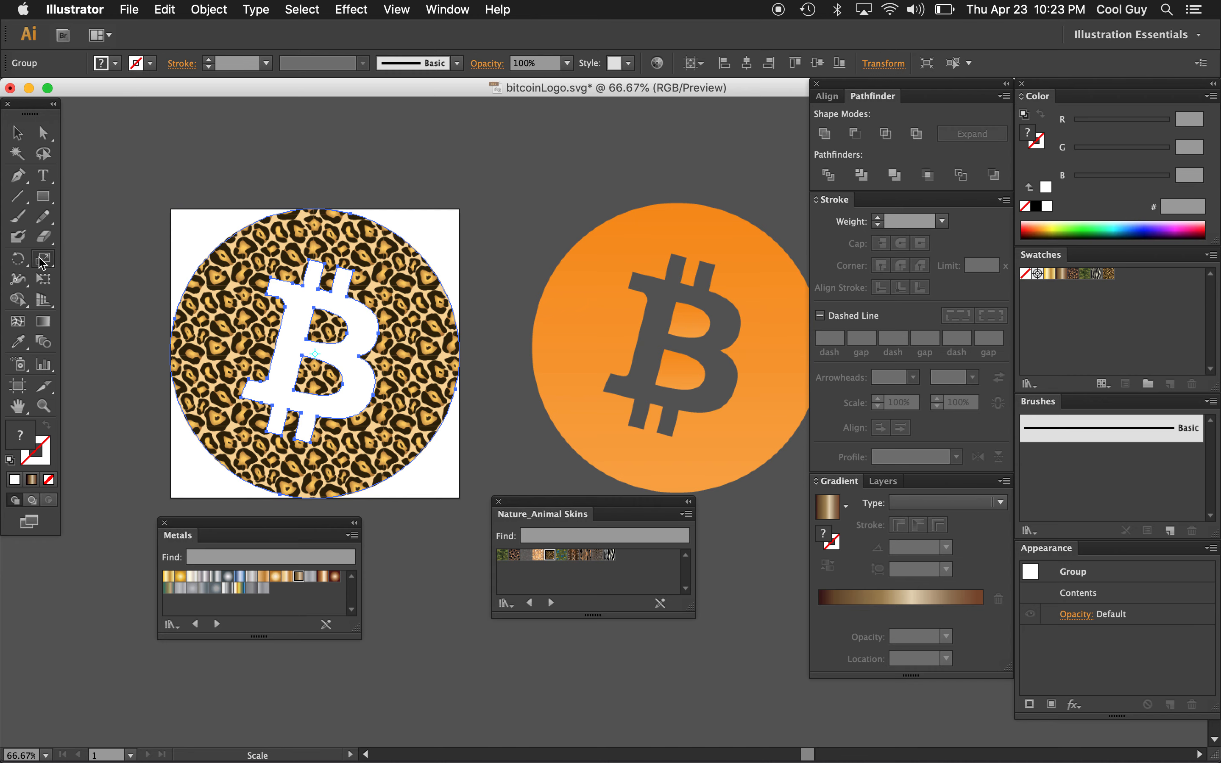
{"action": "double_click", "coordinate": [42, 260]}
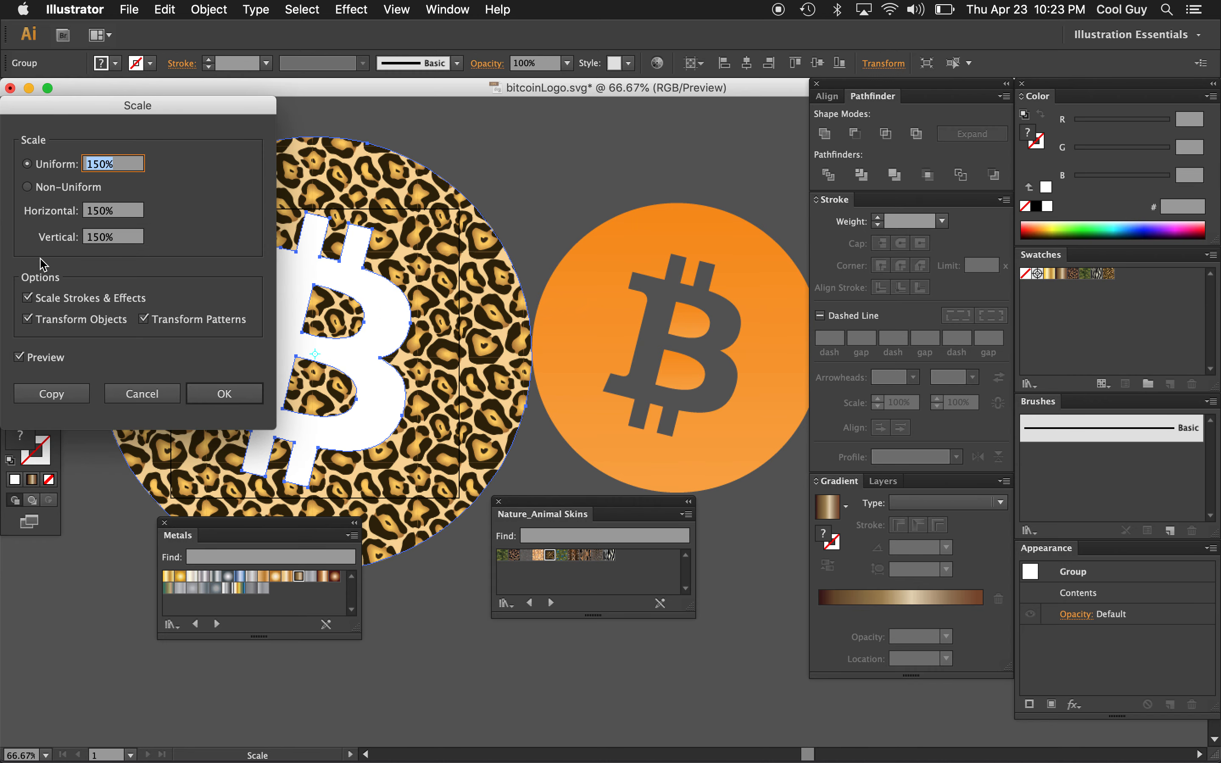
{"action": "left_click_drag", "start_coordinate": [164, 110], "coordinate": [691, 135]}
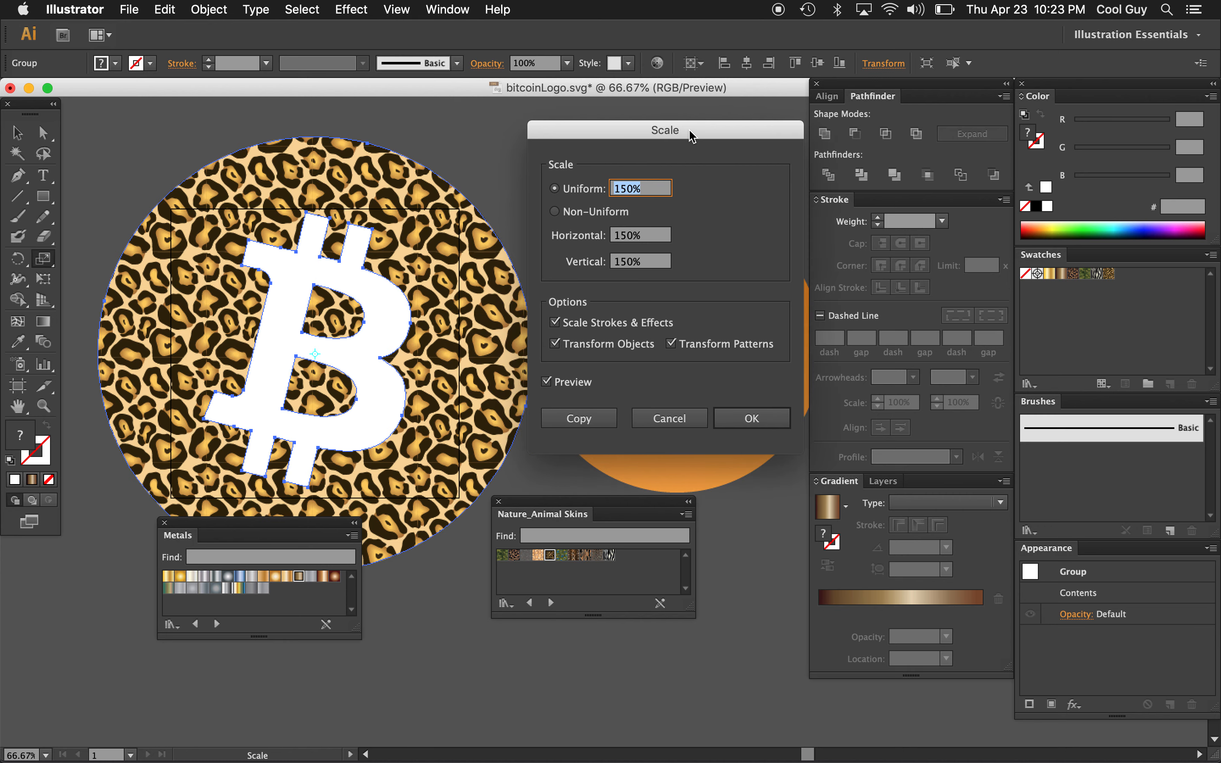
{"action": "left_click", "coordinate": [555, 344]}
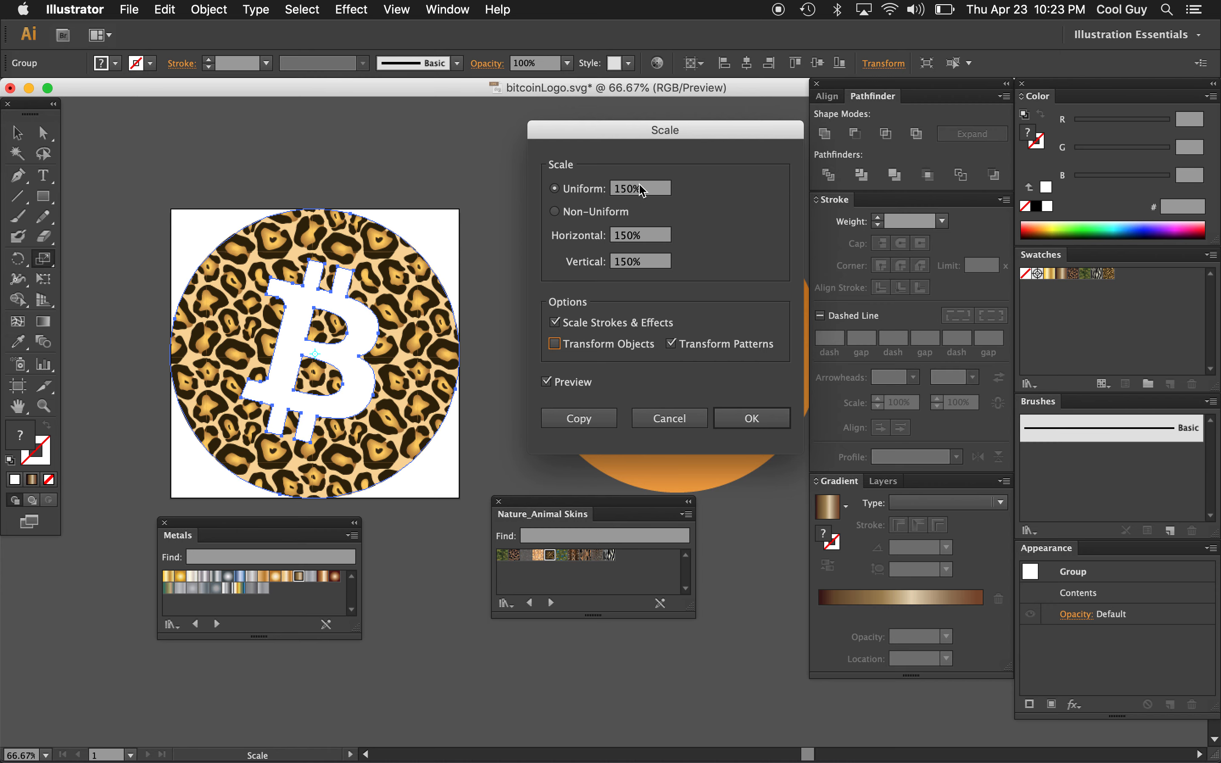
- Compare the pattern at 120% and 80% uniform scale, apply 120% and deselect the logo
{"action": "left_click", "coordinate": [653, 190]}
{"action": "key", "text": "shift+Down"}
{"action": "key", "text": "shift+Down"}
{"action": "key", "text": "shift+Down"}
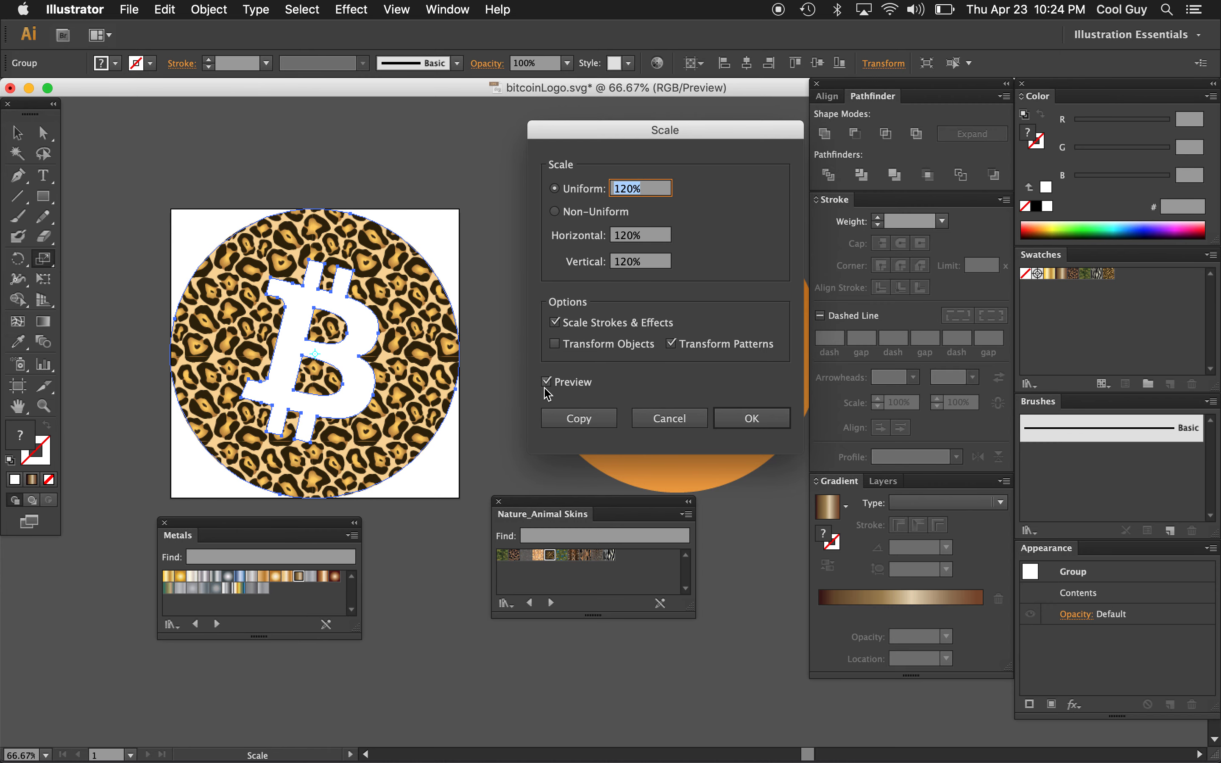
{"action": "key", "text": "shift+Down"}
{"action": "key", "text": "shift+Down"}
{"action": "key", "text": "shift+Down"}
{"action": "key", "text": "shift+Down"}
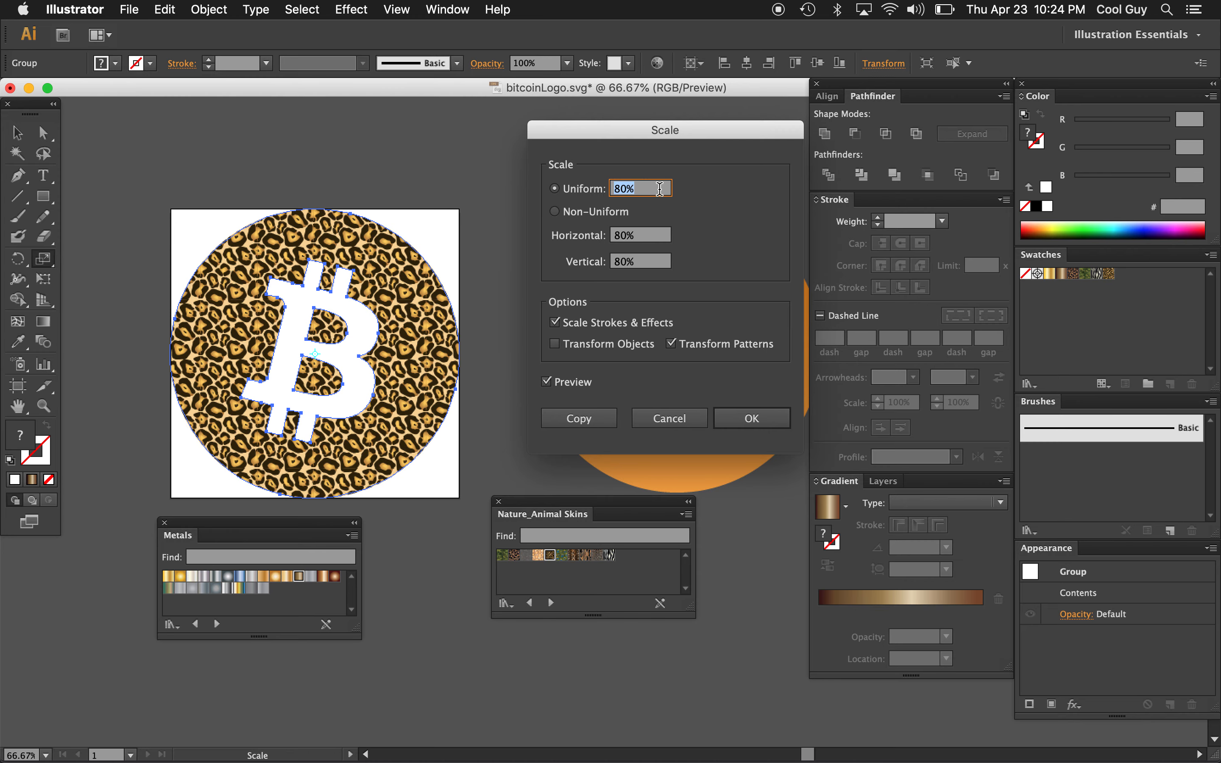
{"action": "key", "text": "shift+Up"}
{"action": "key", "text": "shift+Up"}
{"action": "key", "text": "shift+Up"}
{"action": "key", "text": "shift+Up"}
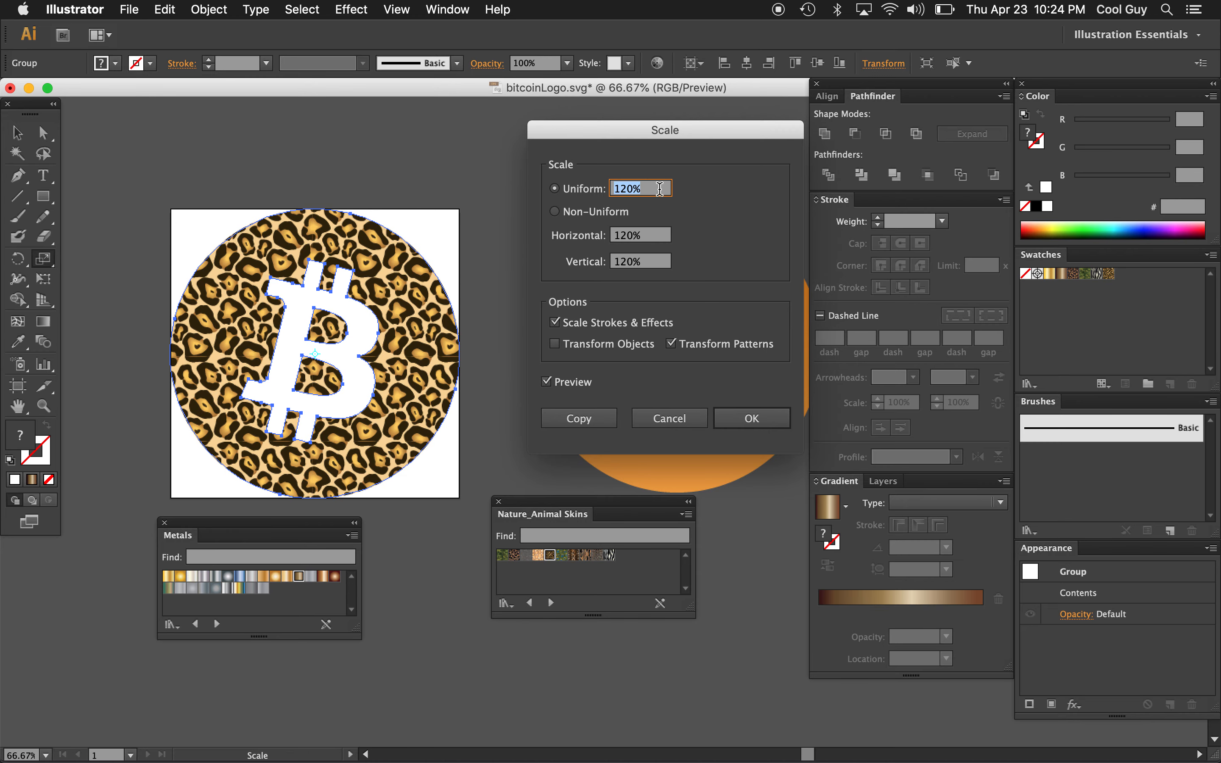
{"action": "left_click", "coordinate": [740, 418]}
{"action": "left_click", "coordinate": [15, 131]}
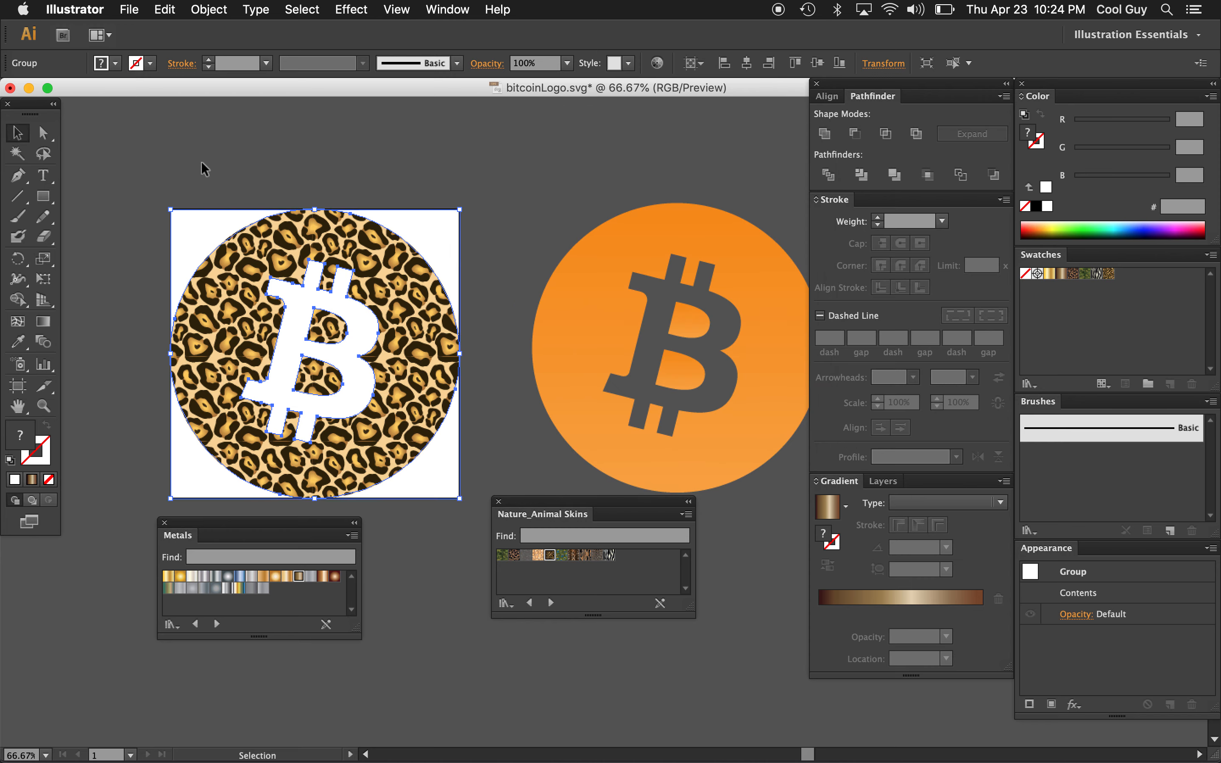
{"action": "left_click", "coordinate": [202, 162]}
- Try a dark purple fill (190045) on the white B of the patterned logo and deselect it
{"action": "scroll", "coordinate": [364, 349], "scroll_direction": "left", "scroll_amount": 1}
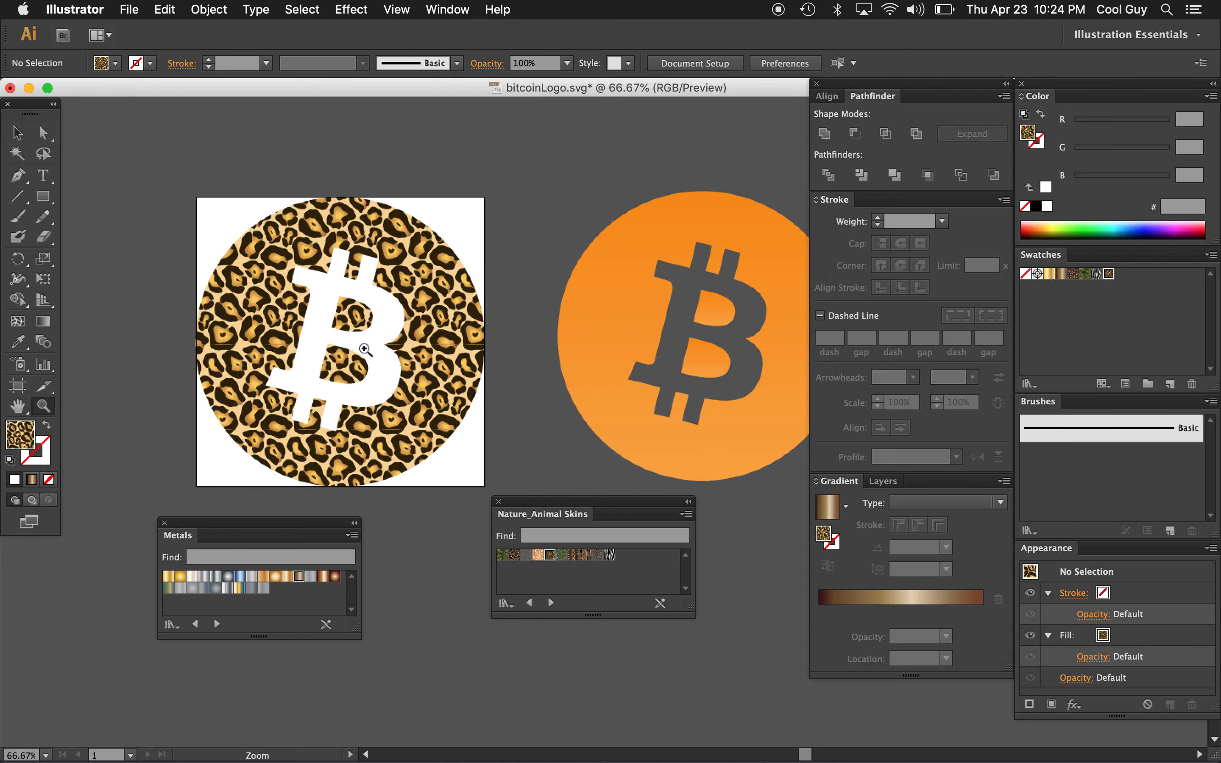
{"action": "key", "text": "a"}
{"action": "left_click", "coordinate": [386, 325]}
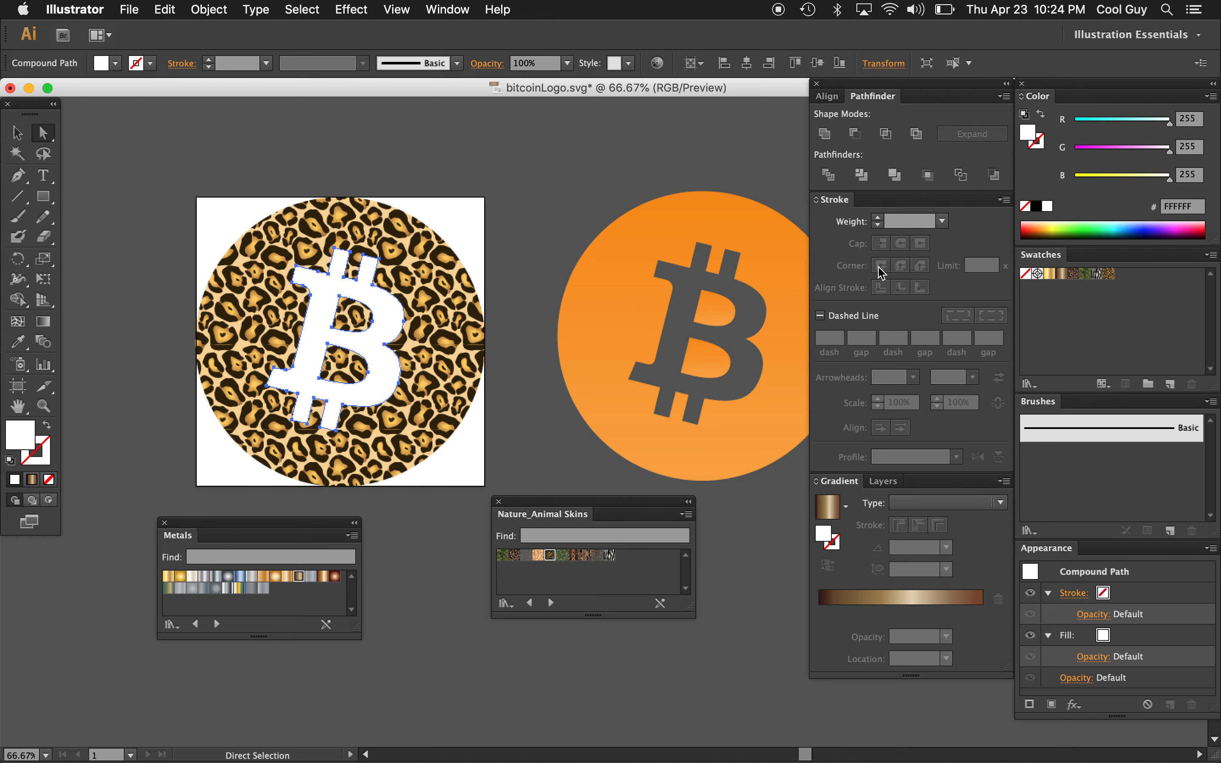
{"action": "left_click_drag", "start_coordinate": [1090, 225], "coordinate": [1160, 237]}
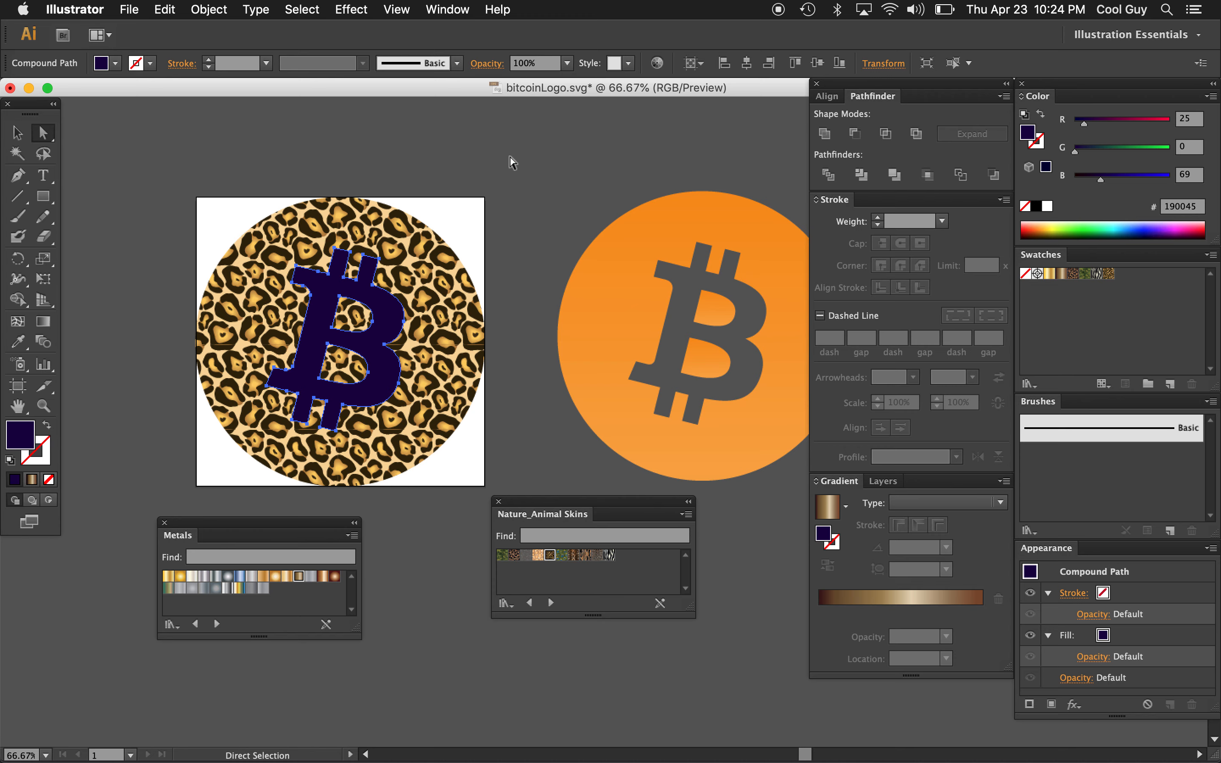
{"action": "left_click", "coordinate": [563, 190]}
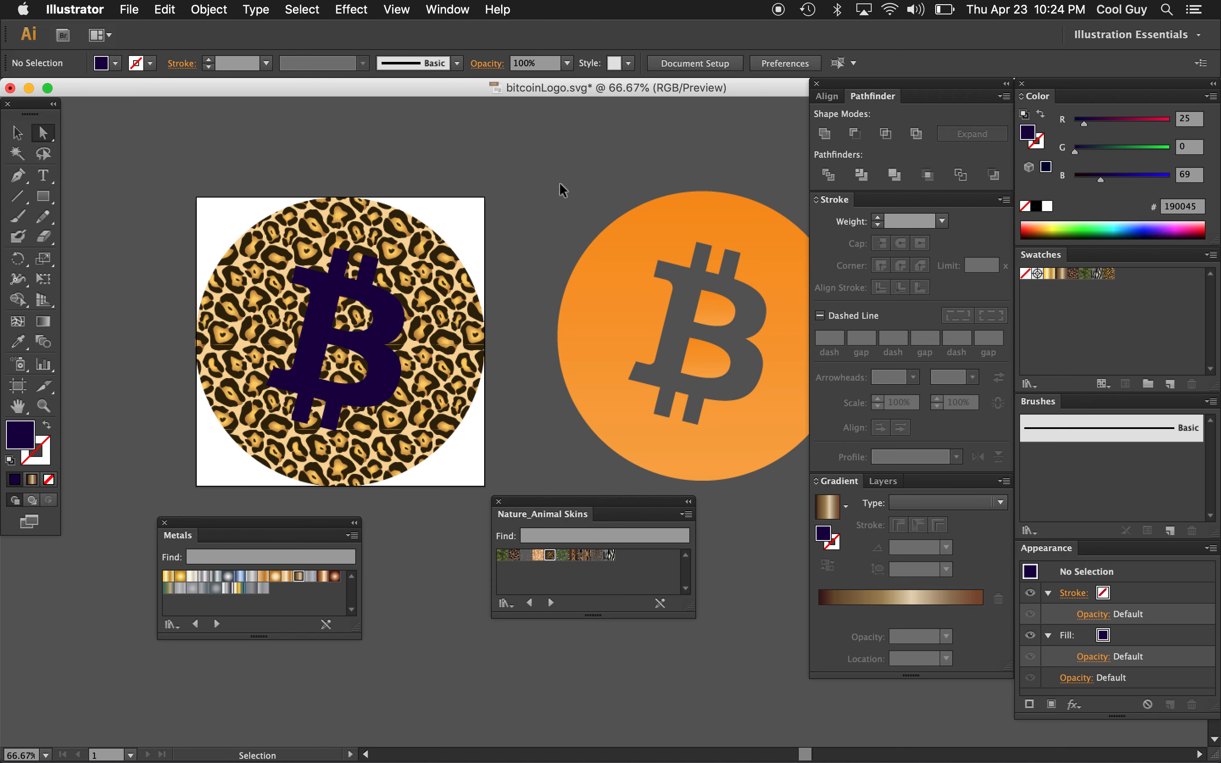
- Undo the last colour changes on the B, restore its white fill and deselect the logo
{"action": "key", "text": "cmd+z"}
{"action": "key", "text": "cmd+z"}
{"action": "key", "text": "cmd+z"}
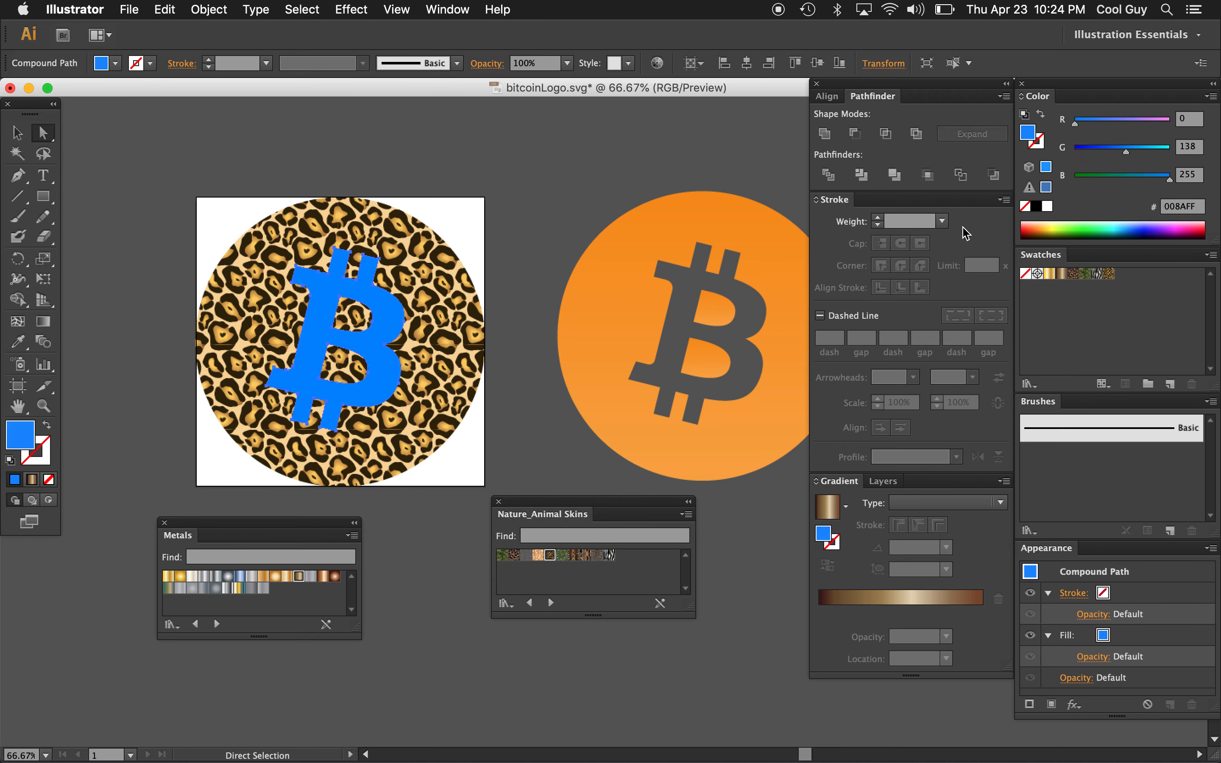
{"action": "left_click", "coordinate": [1048, 207]}
{"action": "left_click", "coordinate": [17, 133]}
{"action": "left_click", "coordinate": [167, 166]}
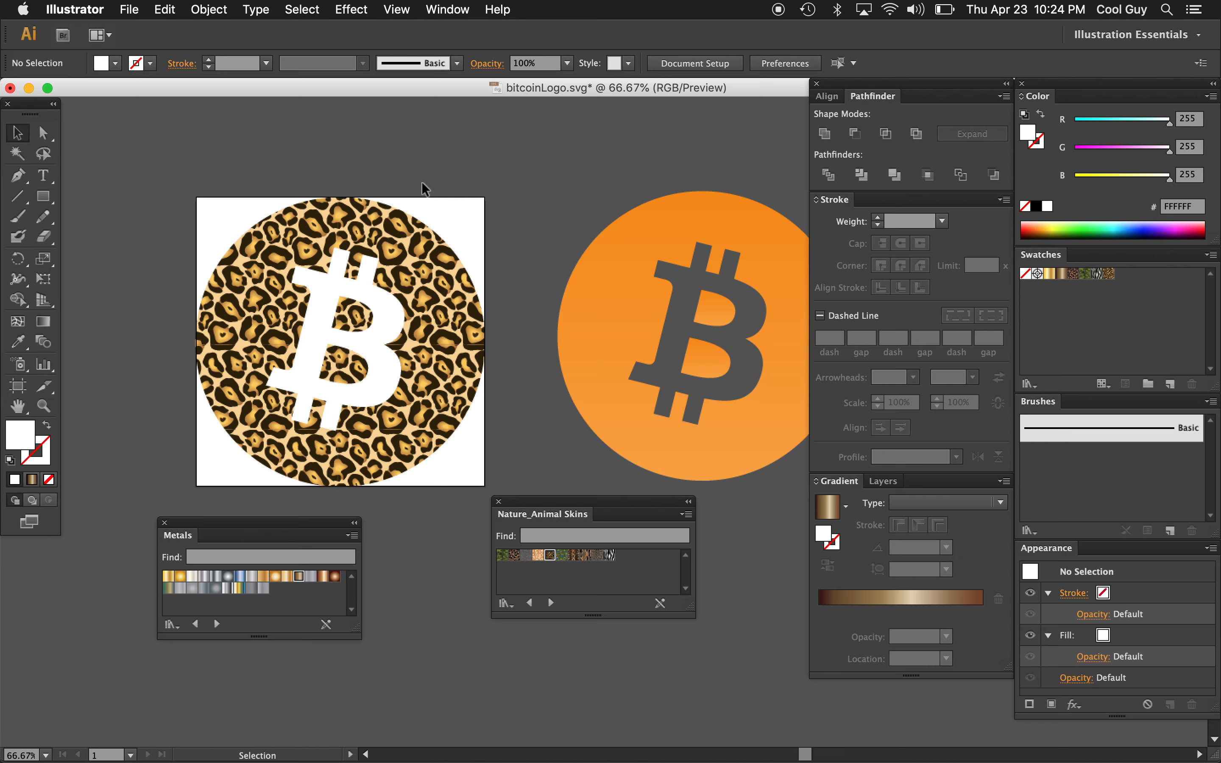
{"action": "scroll", "coordinate": [423, 184], "scroll_direction": "right", "scroll_amount": 5}
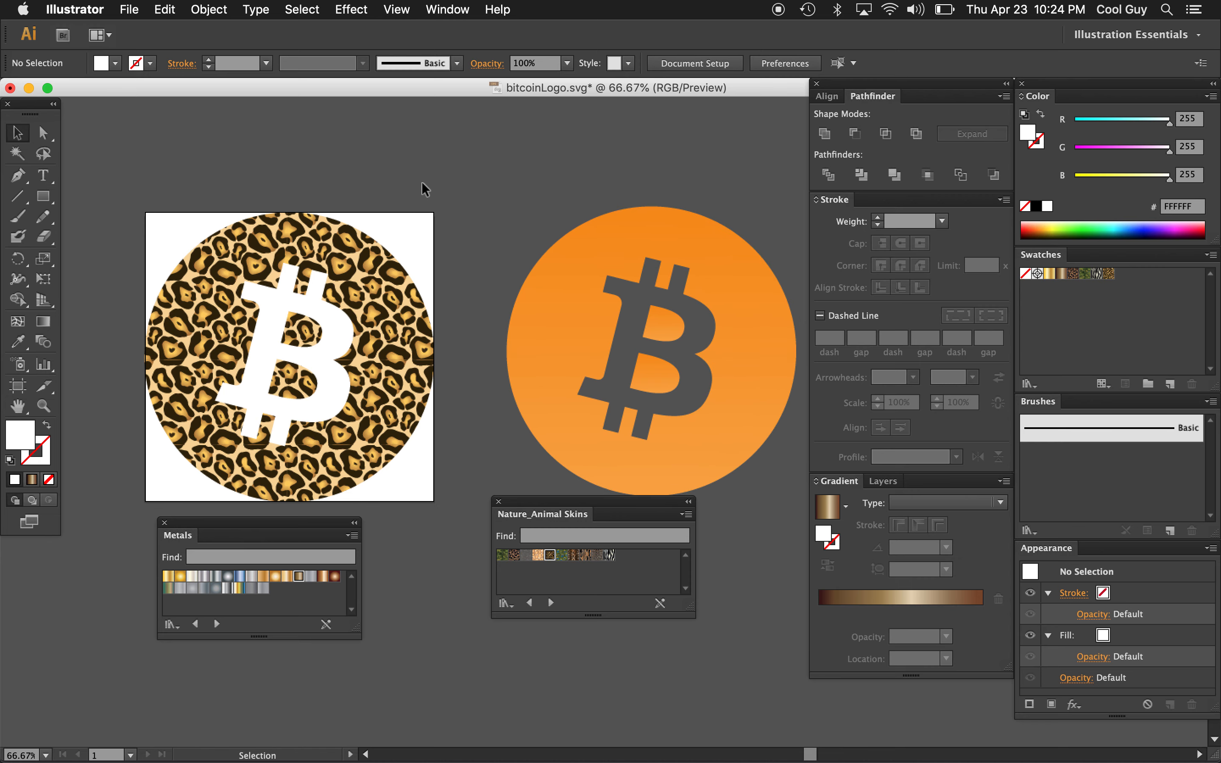
{"action": "scroll", "coordinate": [421, 183], "scroll_direction": "right", "scroll_amount": 2}
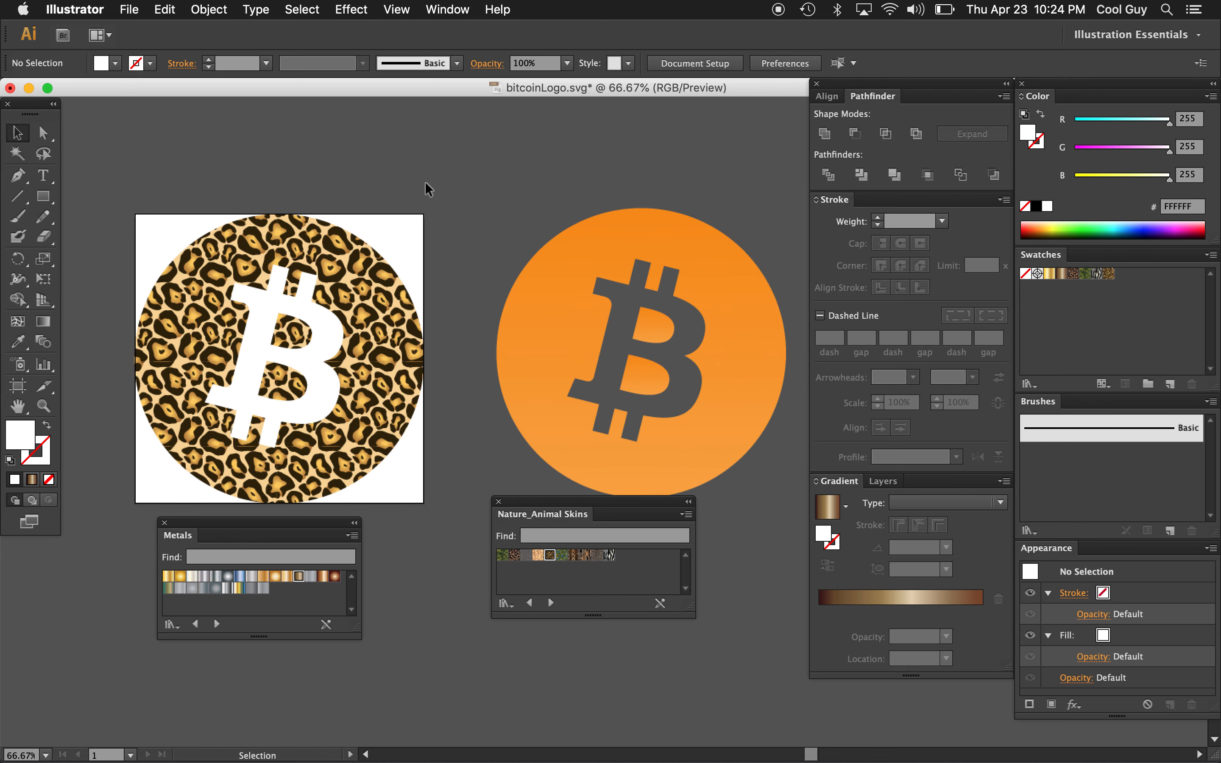